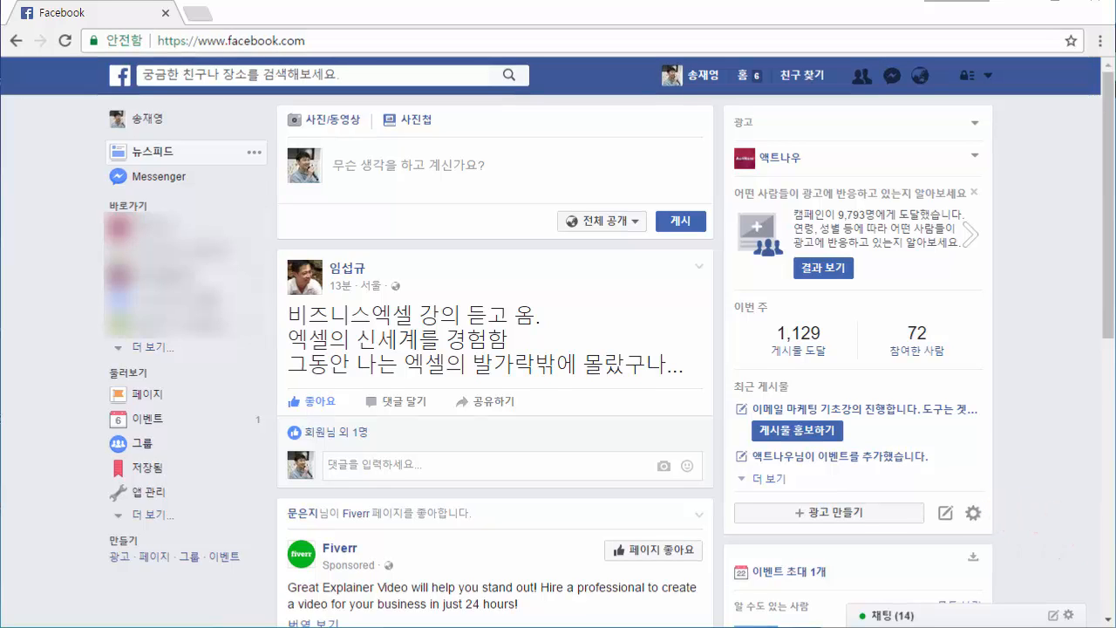
Step: Start creating a new Facebook page and choose the brand or product type (브랜드 또는 제품)
left_click(983, 75)
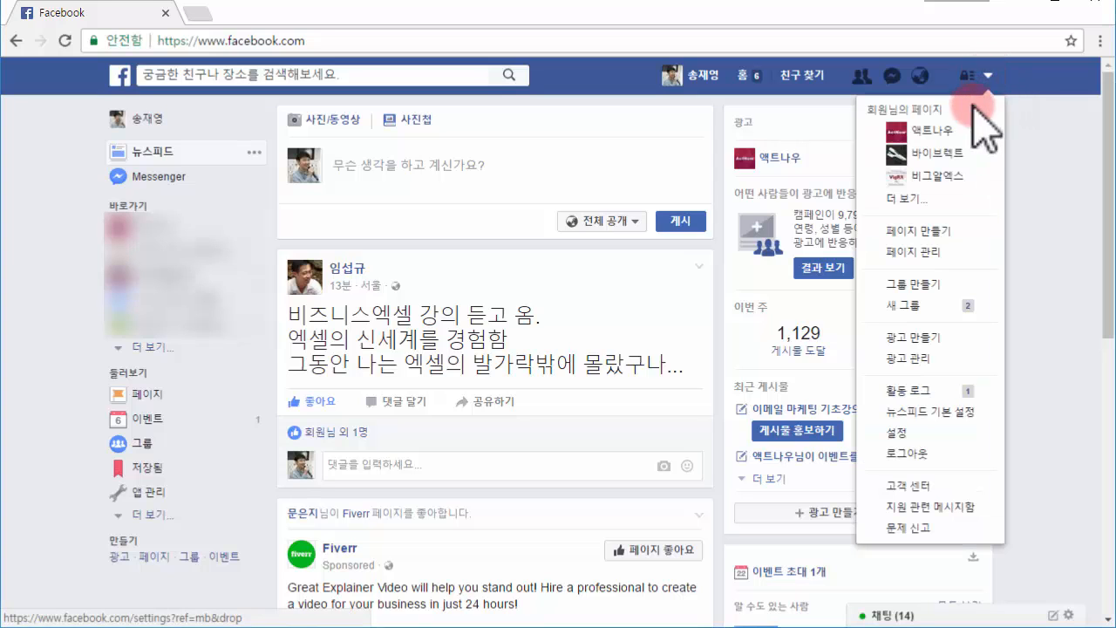
left_click(956, 225)
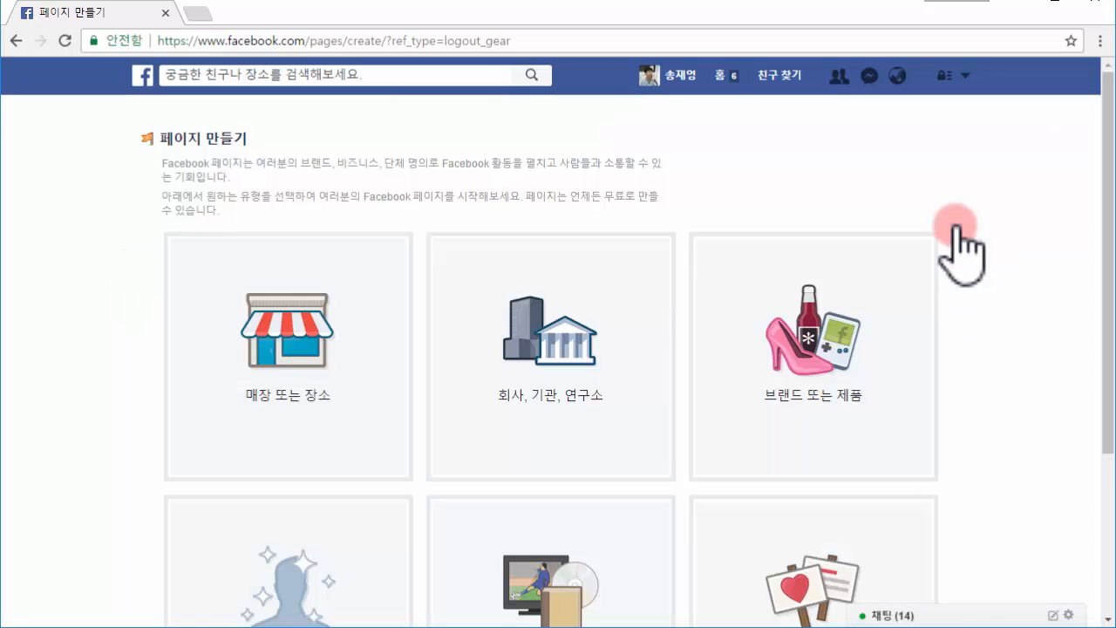
scroll(954, 226, "down", 2)
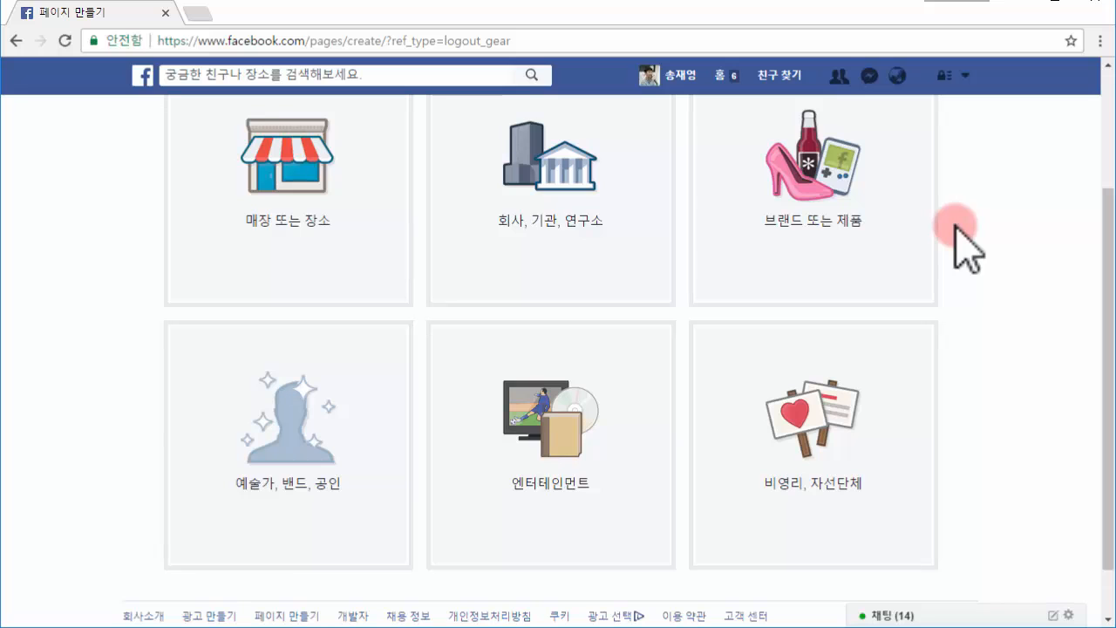
scroll(955, 225, "up", 1)
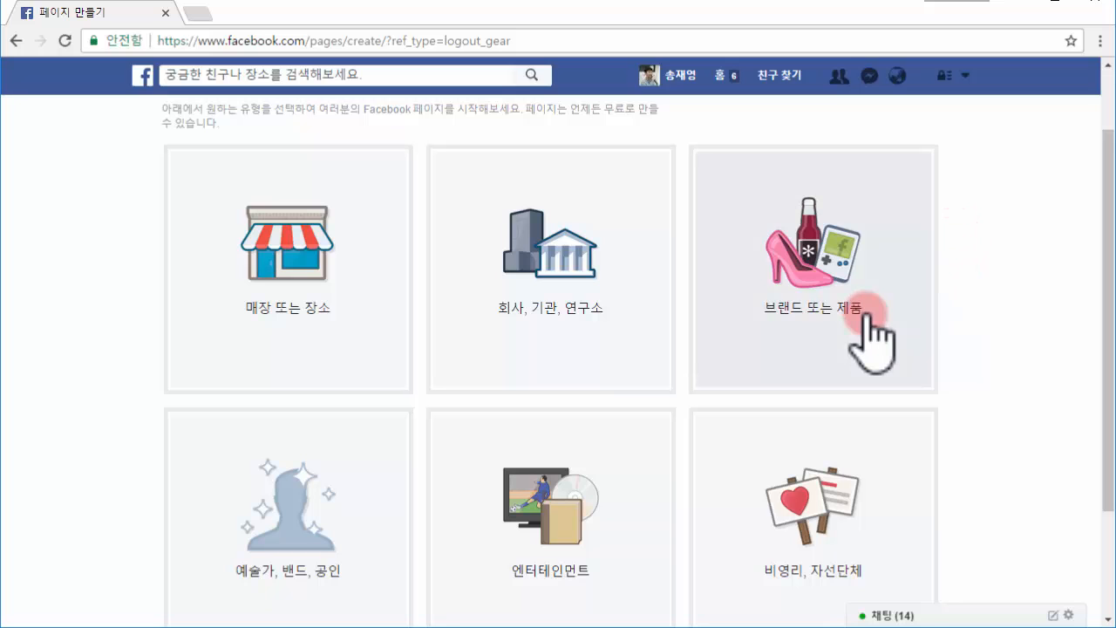
left_click(826, 301)
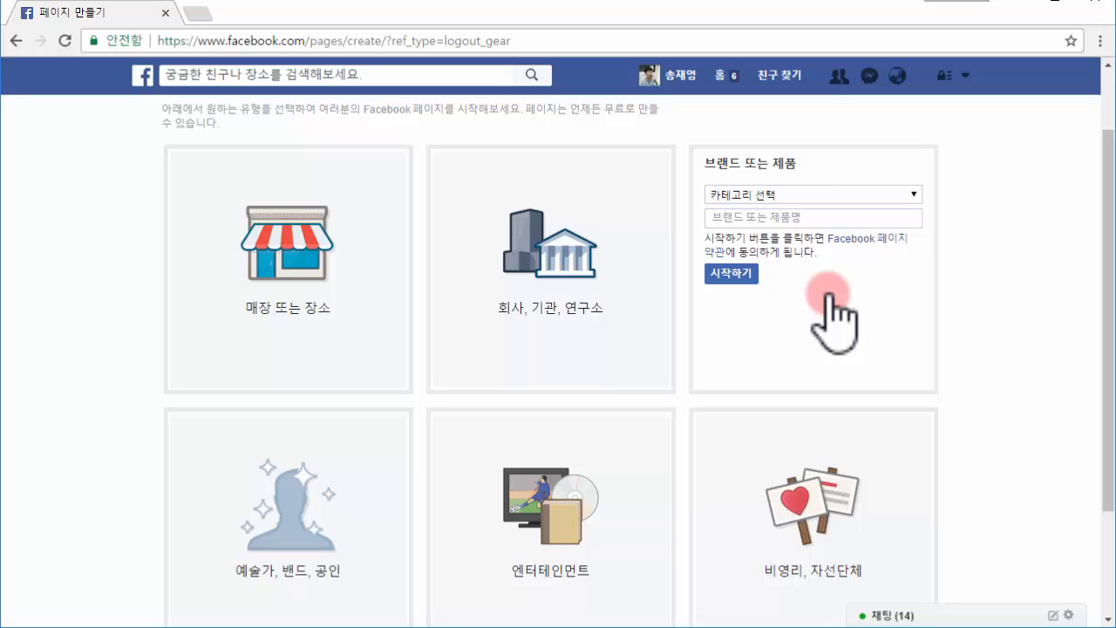
Step: Set the page category to 건강/미용, name the page 오빠랑다이어트, and create it
left_click(838, 194)
left_click(835, 286)
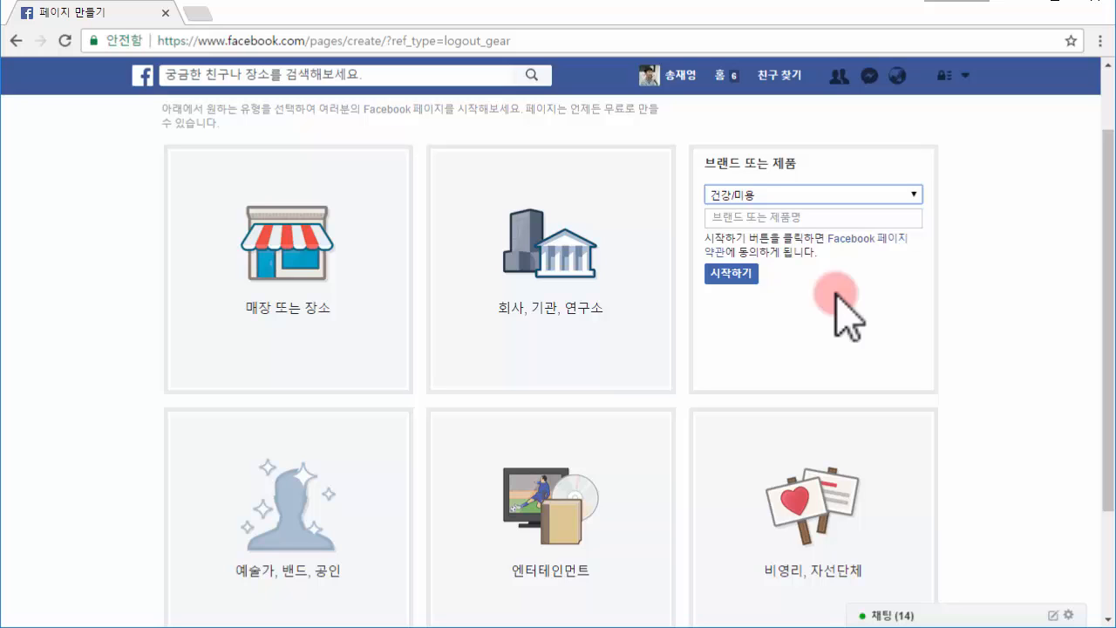
left_click(823, 218)
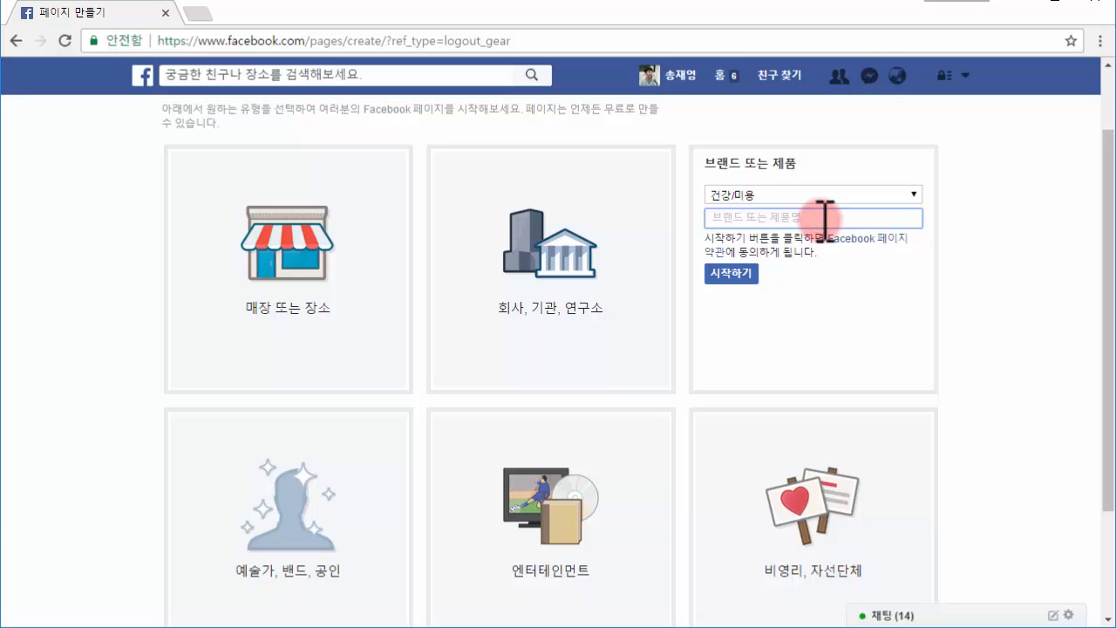
type("오빠랑다이어트")
left_click(731, 274)
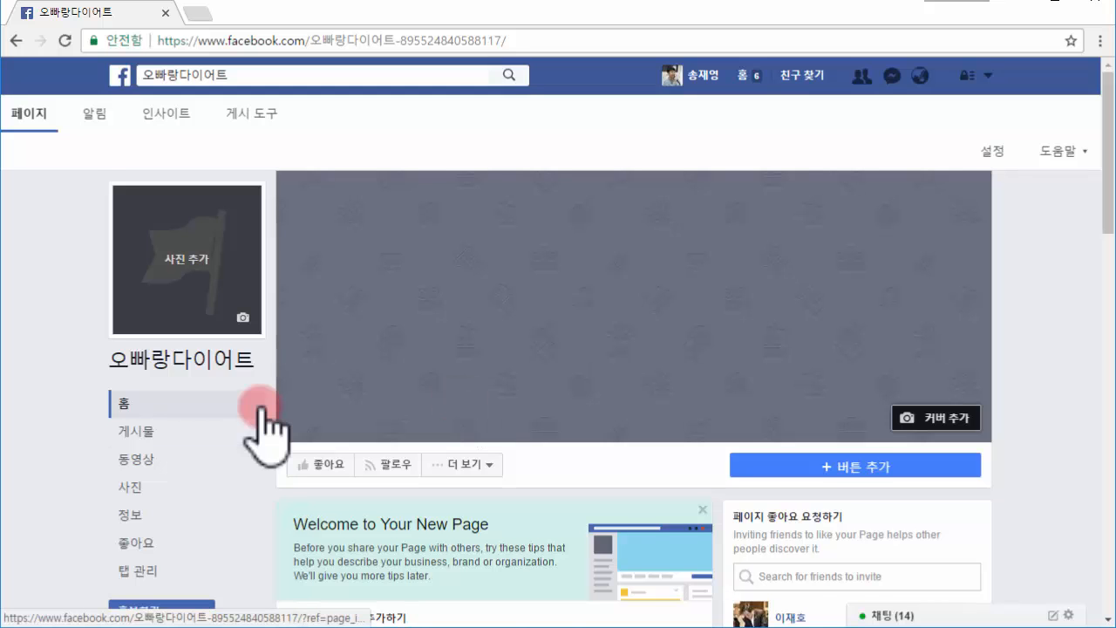
scroll(266, 427, "down", 1)
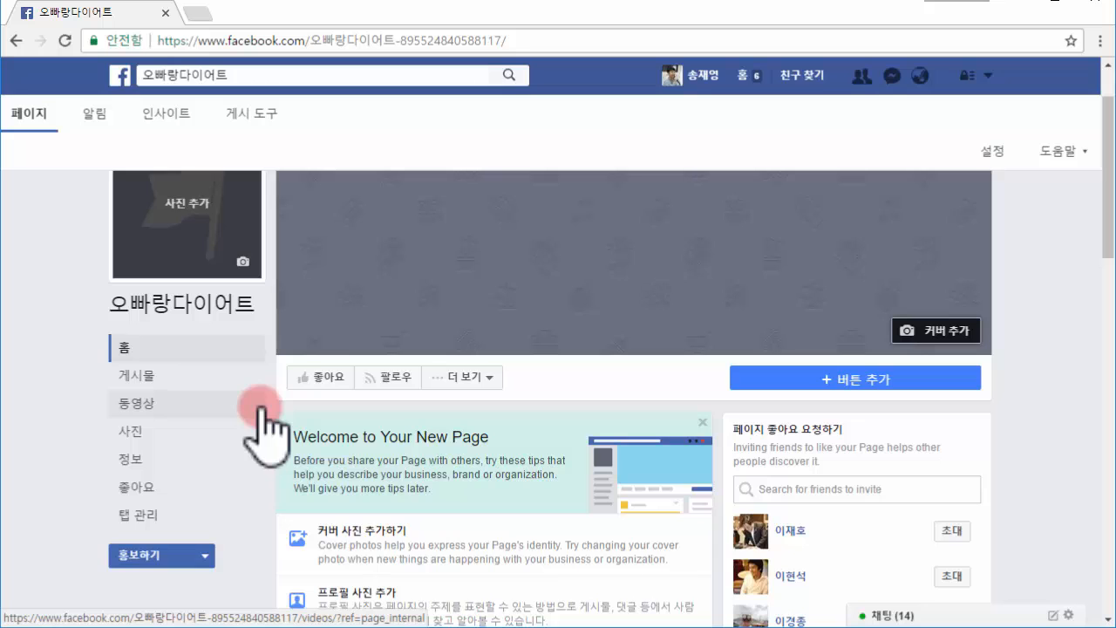
scroll(231, 408, "down", 3)
scroll(320, 410, "up", 3)
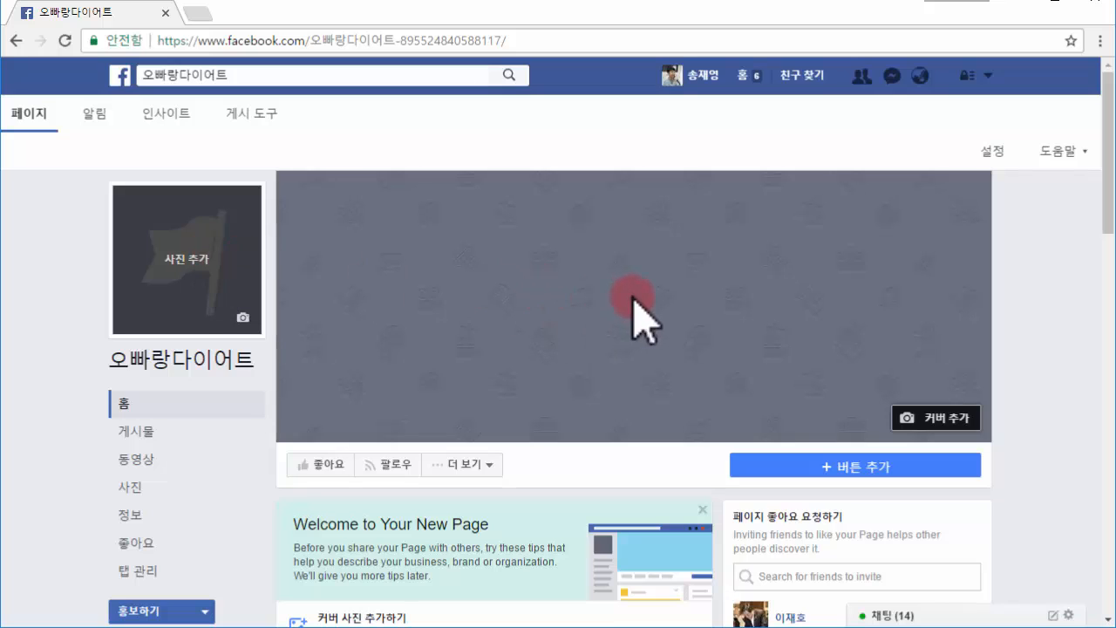
scroll(635, 318, "down", 1)
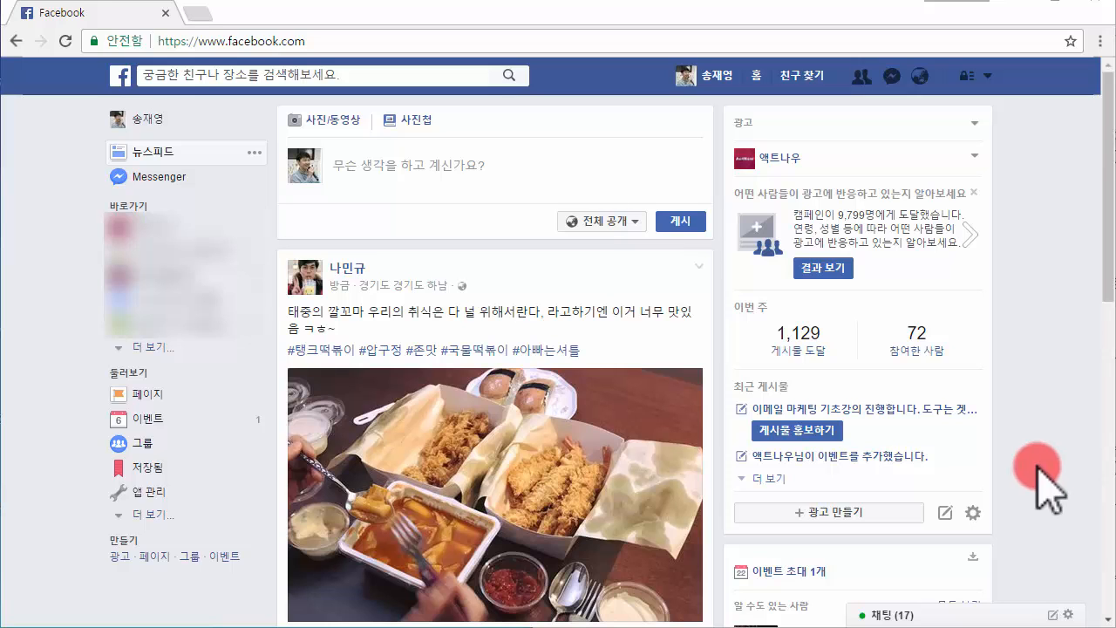
Step: Start creating an ad and choose traffic (트래픽) as the marketing objective
left_click(987, 76)
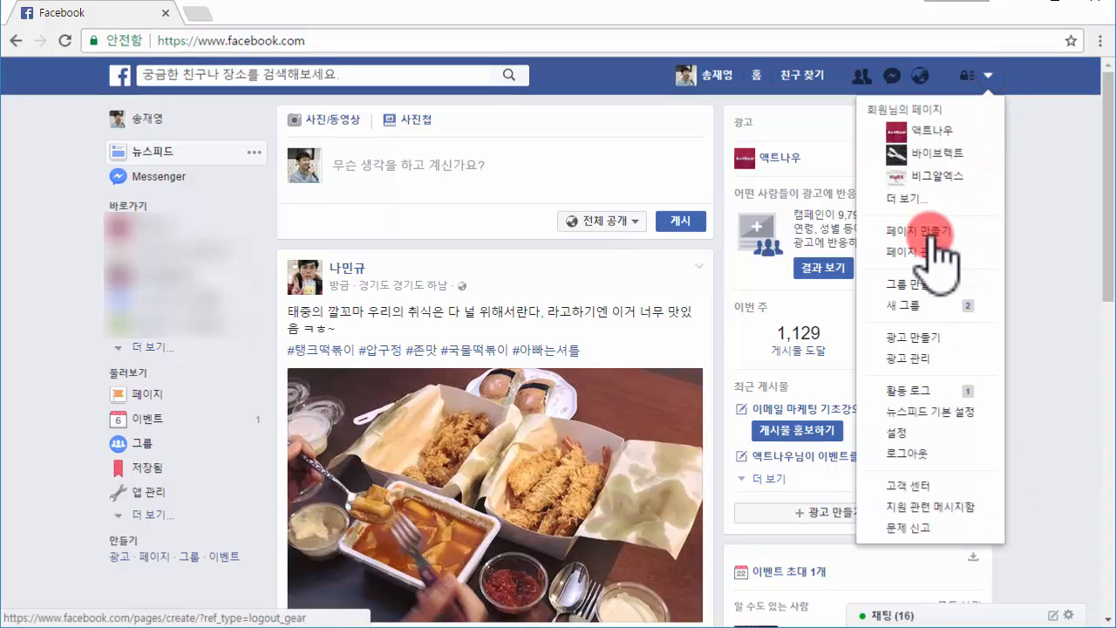
left_click(912, 339)
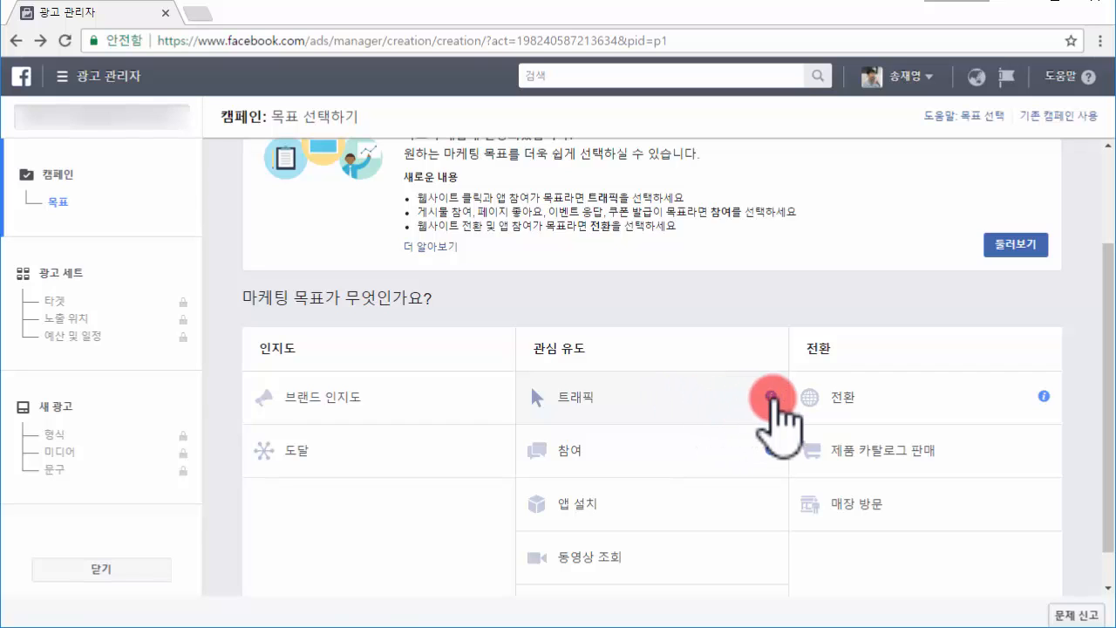
mouse_move(771, 397)
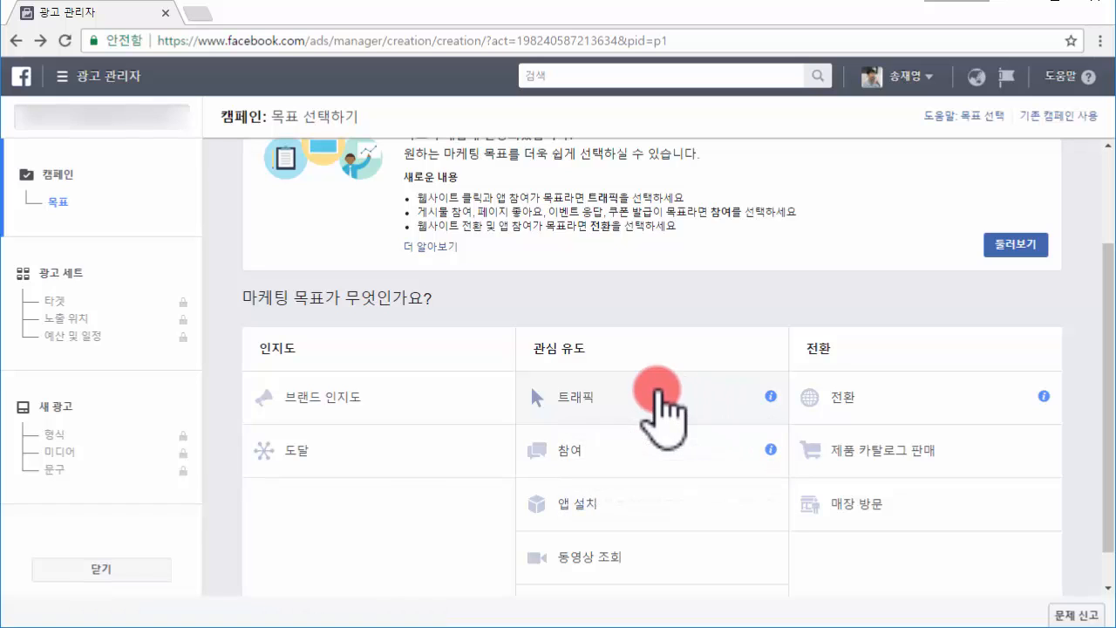
left_click(660, 394)
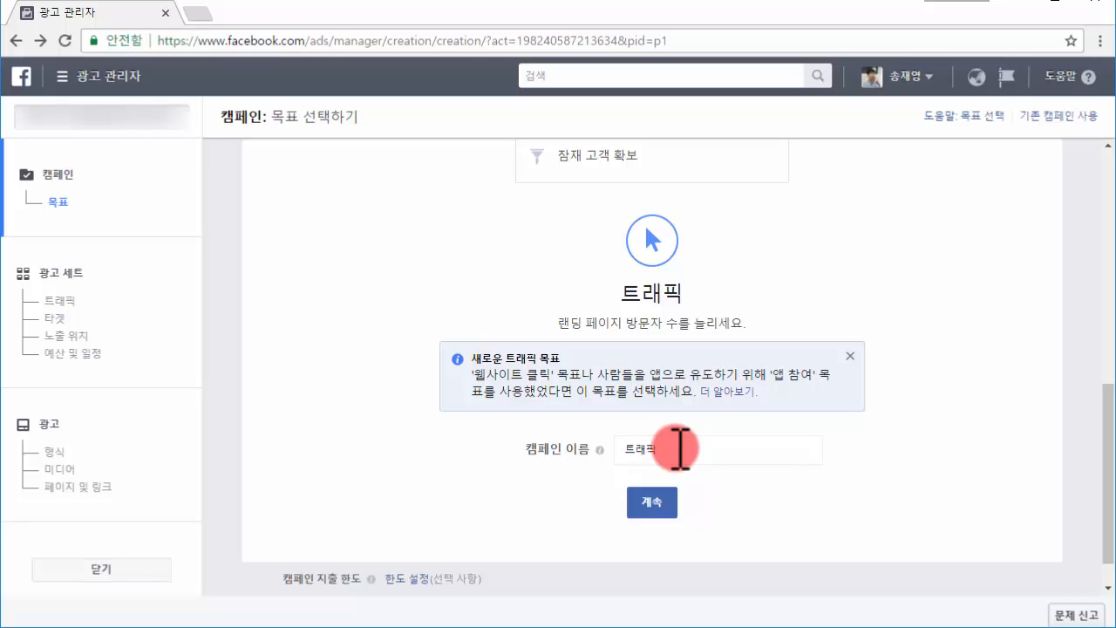
Step: Name the traffic campaign 다이어트 and continue to the ad set settings
left_click(680, 449)
double_click(680, 449)
type("탐")
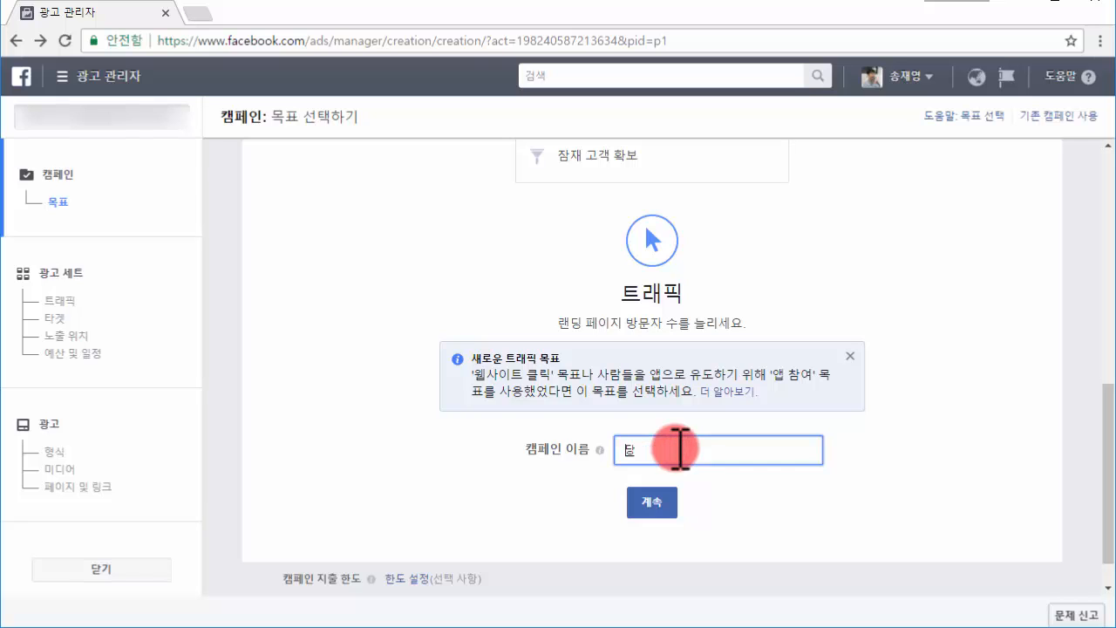
type("이어트")
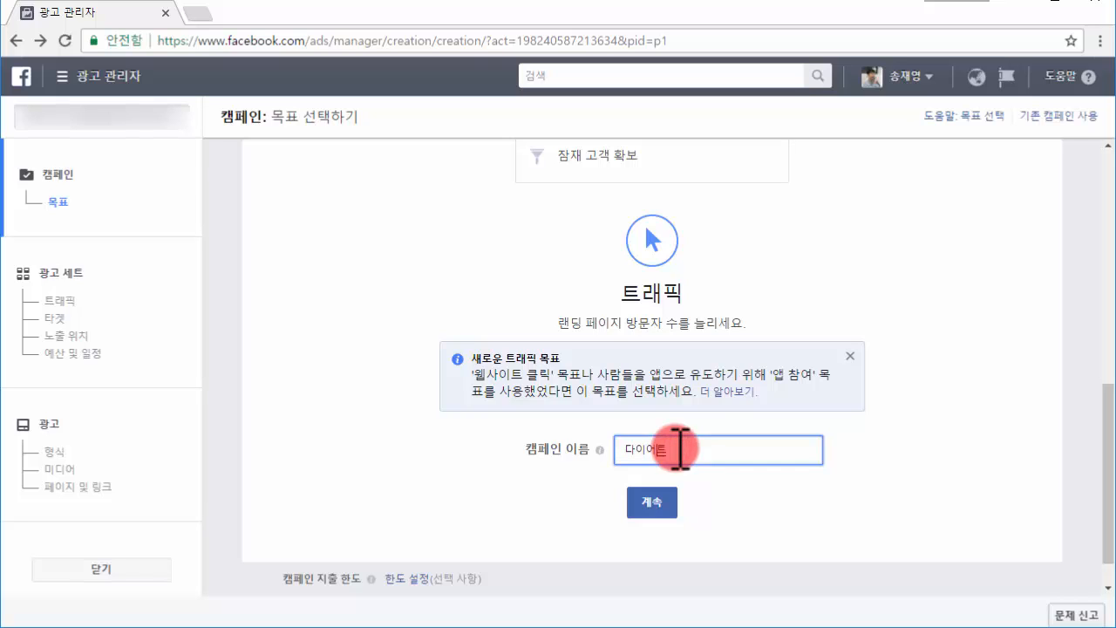
left_click(656, 503)
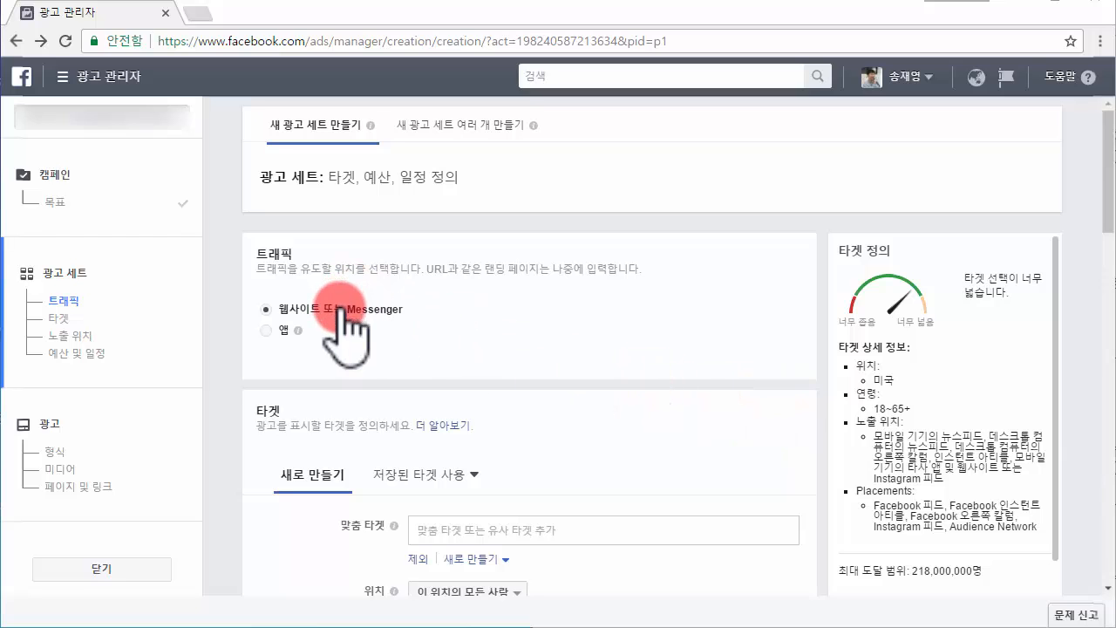
Step: Replace the ad set's target audience location with 대한민국
scroll(352, 389, "down", 1)
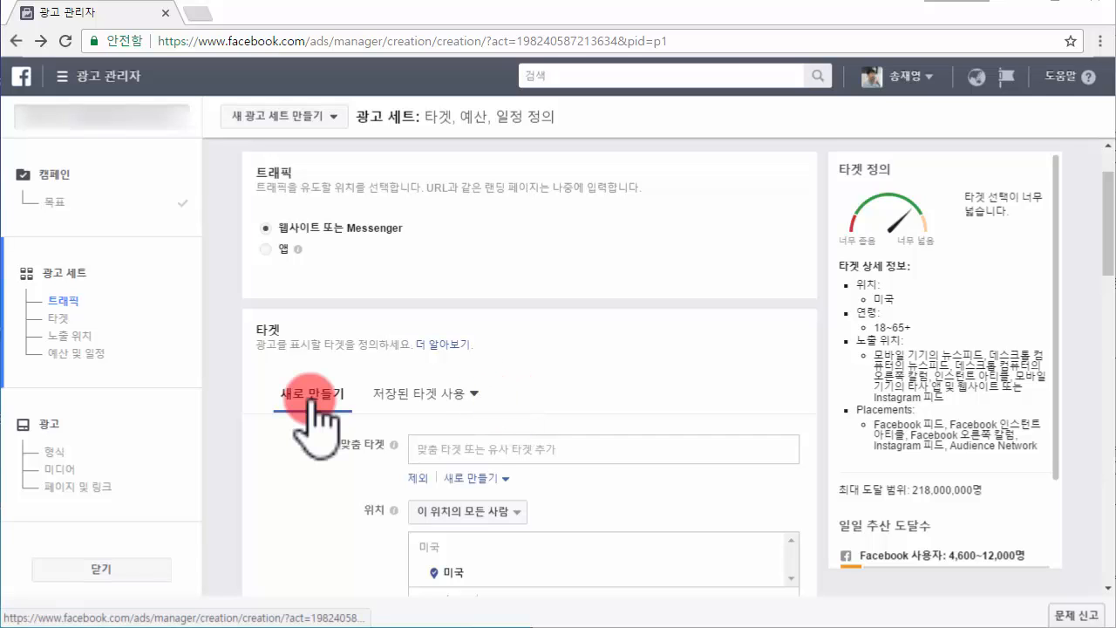
scroll(323, 475, "down", 1)
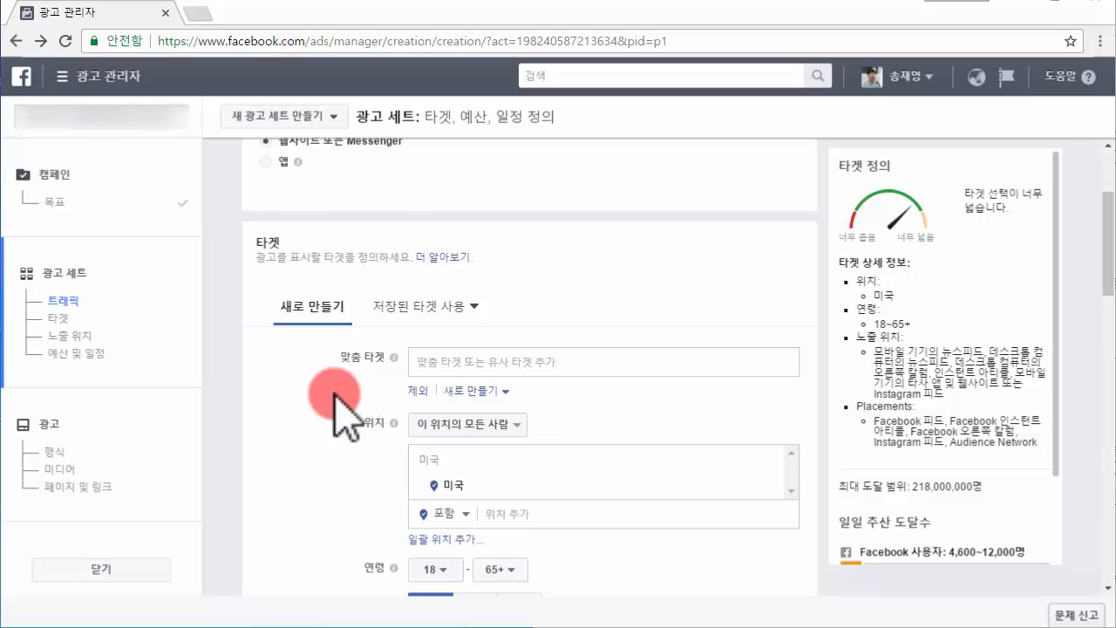
scroll(334, 397, "down", 1)
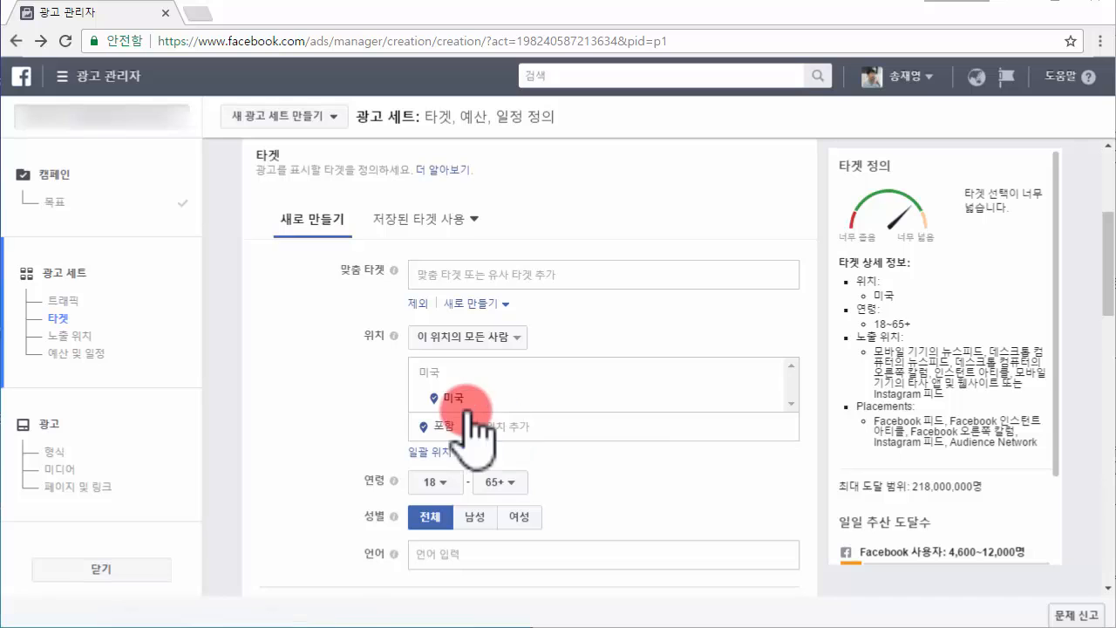
left_click(565, 427)
key("BackSpace")
type("대한민국")
scroll(349, 411, "down", 2)
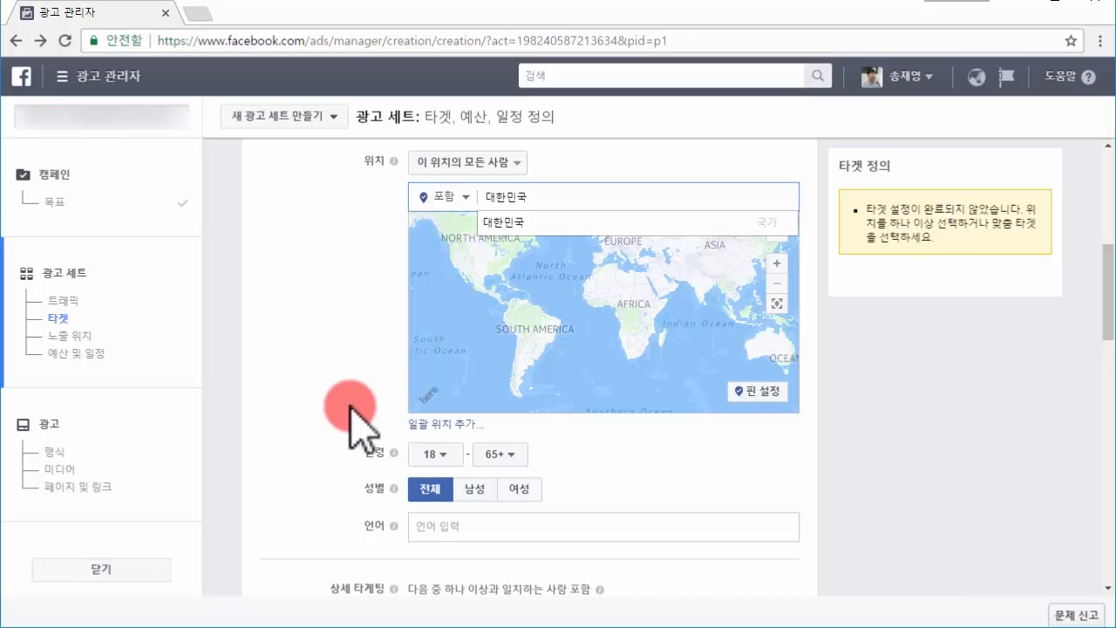
key("Return")
Step: Set the target audience's age range to 20–50
left_click(441, 509)
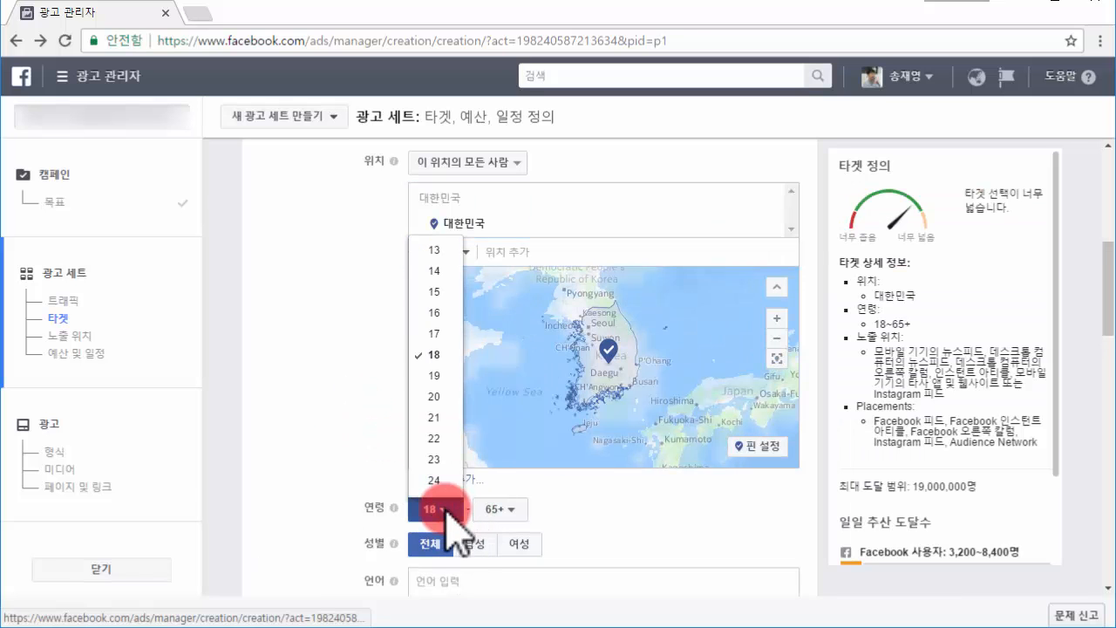
left_click(438, 397)
left_click(497, 509)
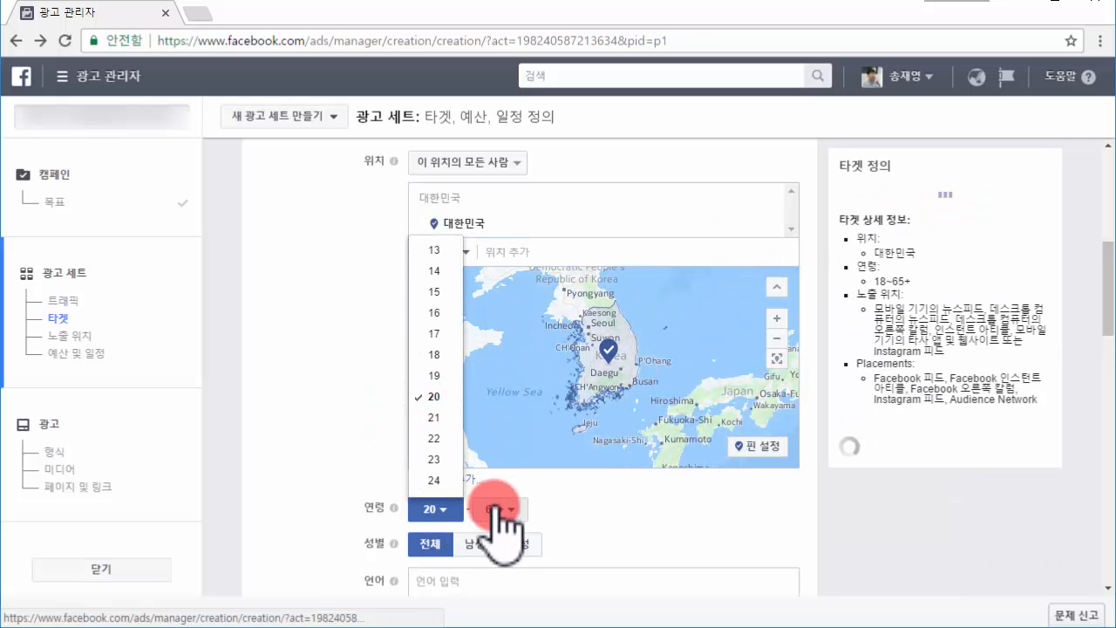
scroll(500, 384, "down", 2)
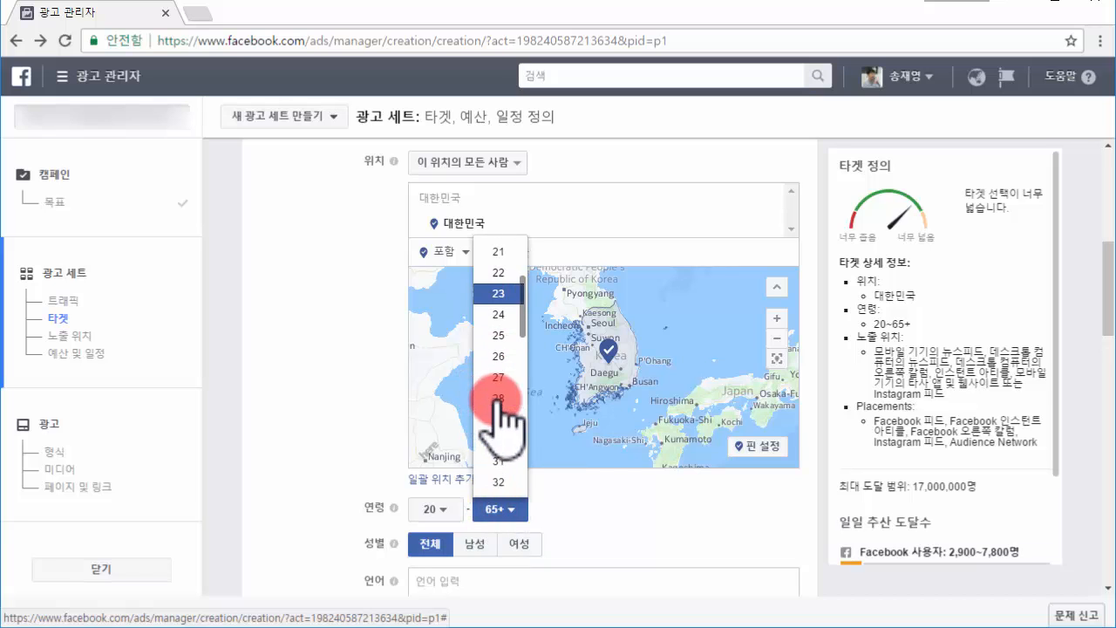
scroll(504, 425, "down", 4)
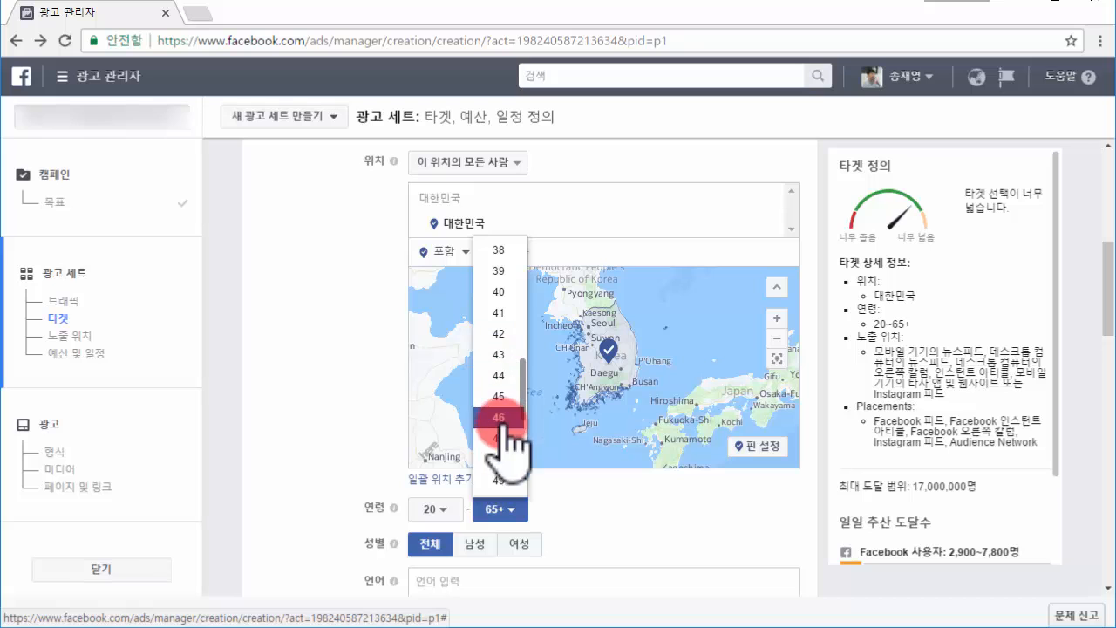
scroll(509, 420, "down", 2)
left_click(501, 413)
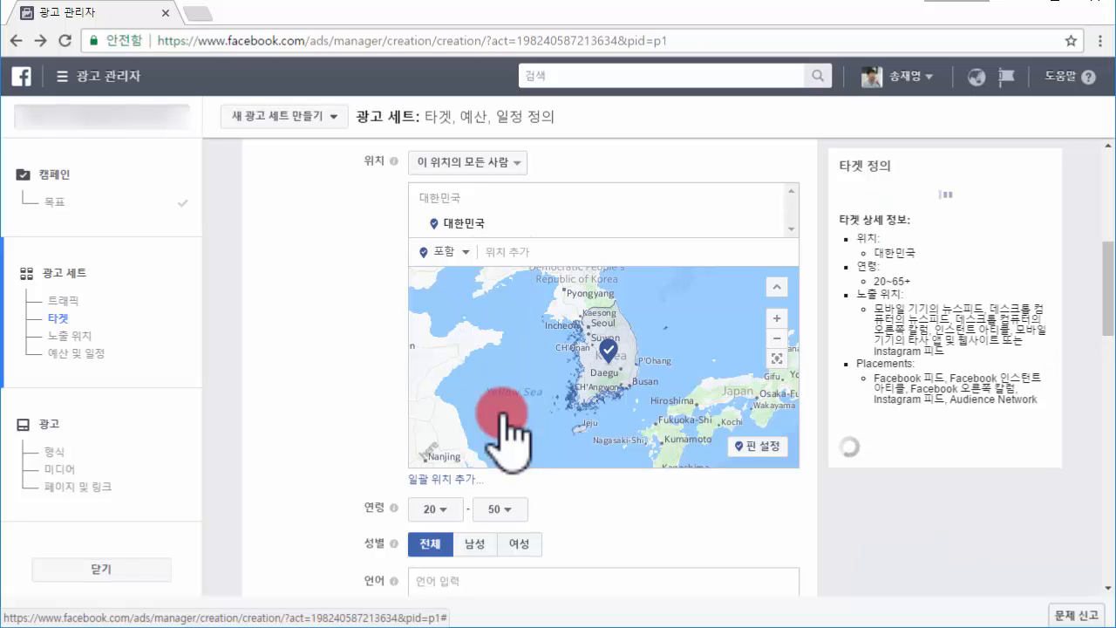
Step: Limit the target audience to women (여성) and add 한국어 as its language
left_click(519, 543)
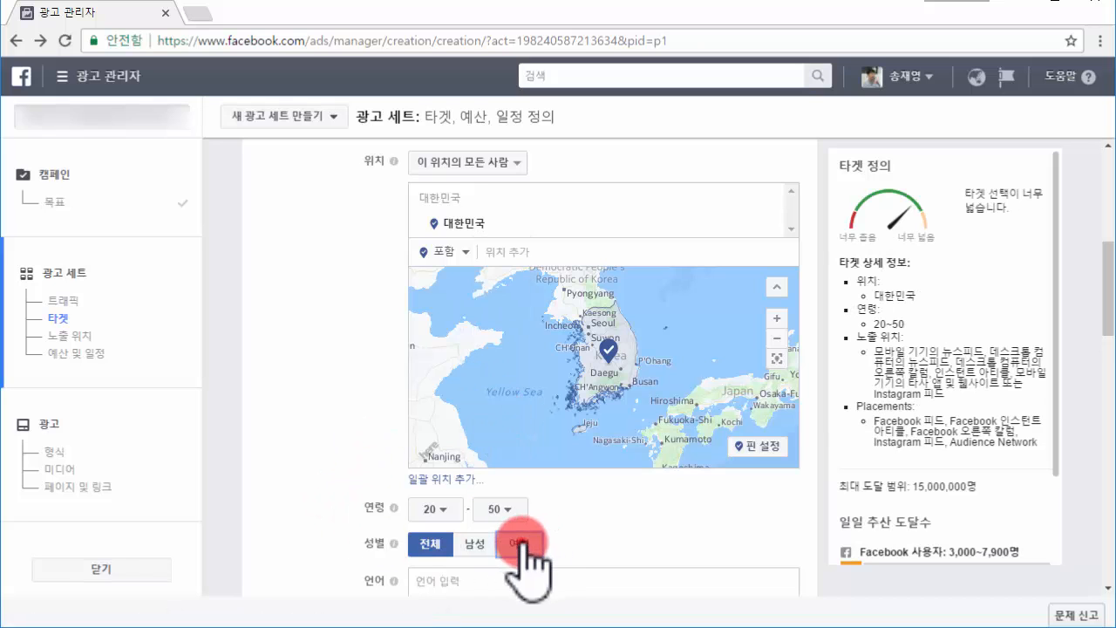
scroll(522, 542, "down", 1)
scroll(521, 567, "down", 1)
left_click(497, 494)
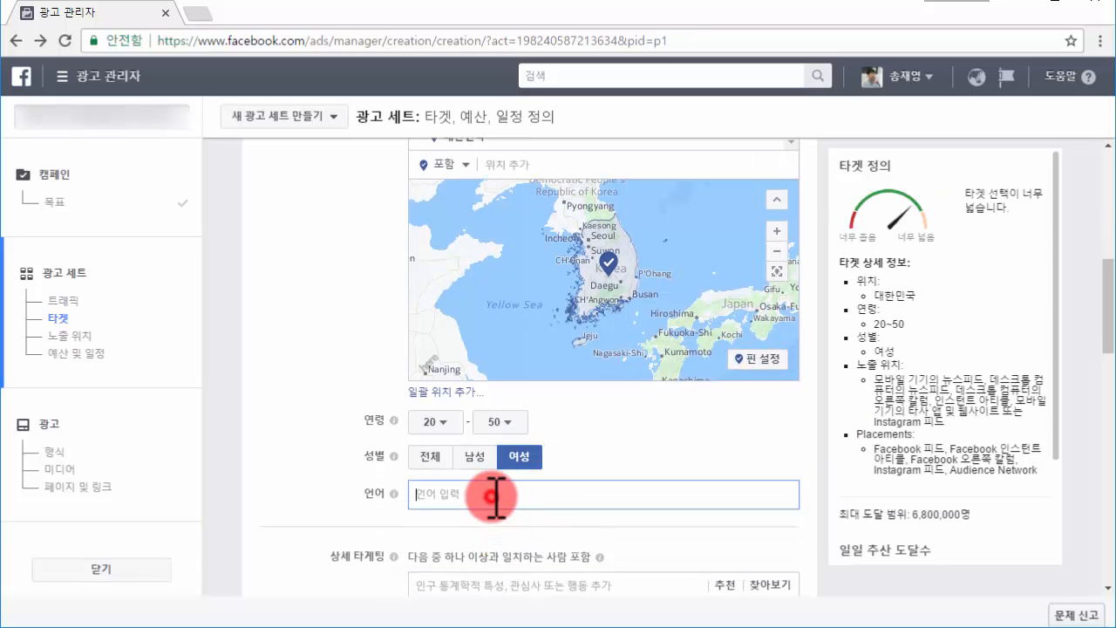
type("하ㄴ국어")
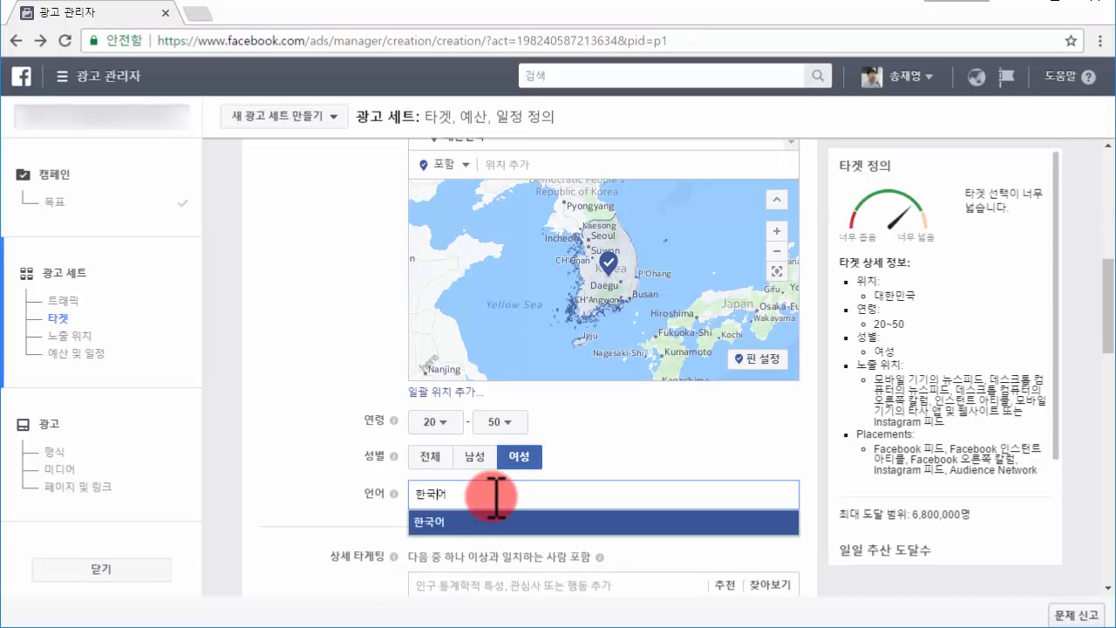
left_click(495, 521)
Step: Add 다이어트 (피트니스 및 웰빙) as an interest in the ad set's detailed targeting (상세 타게팅)
scroll(287, 423, "up", 3)
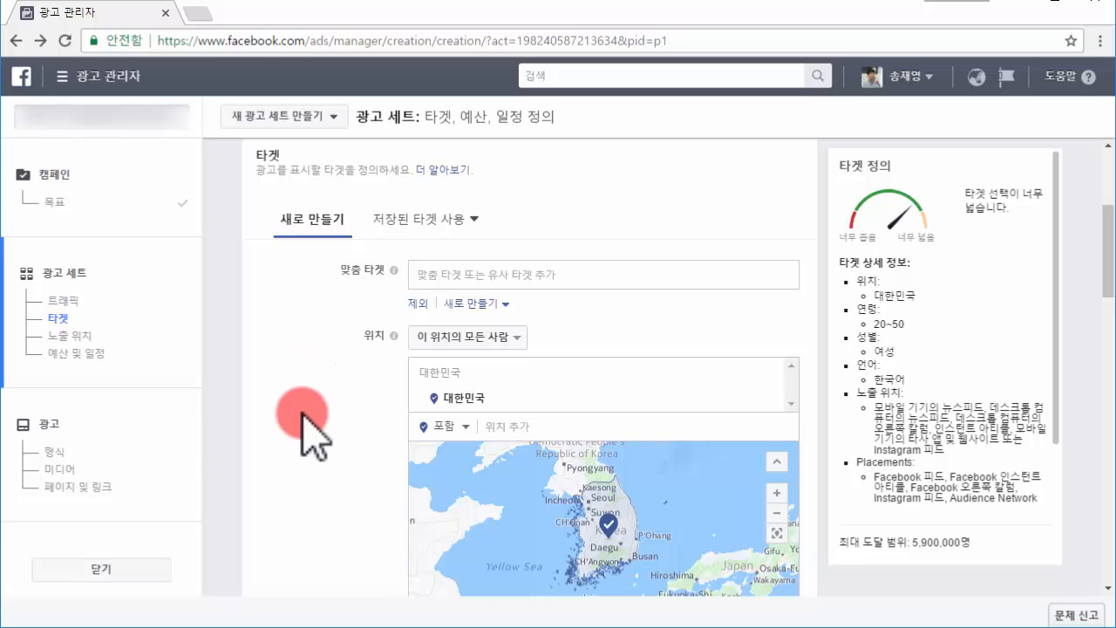
scroll(302, 415, "down", 2)
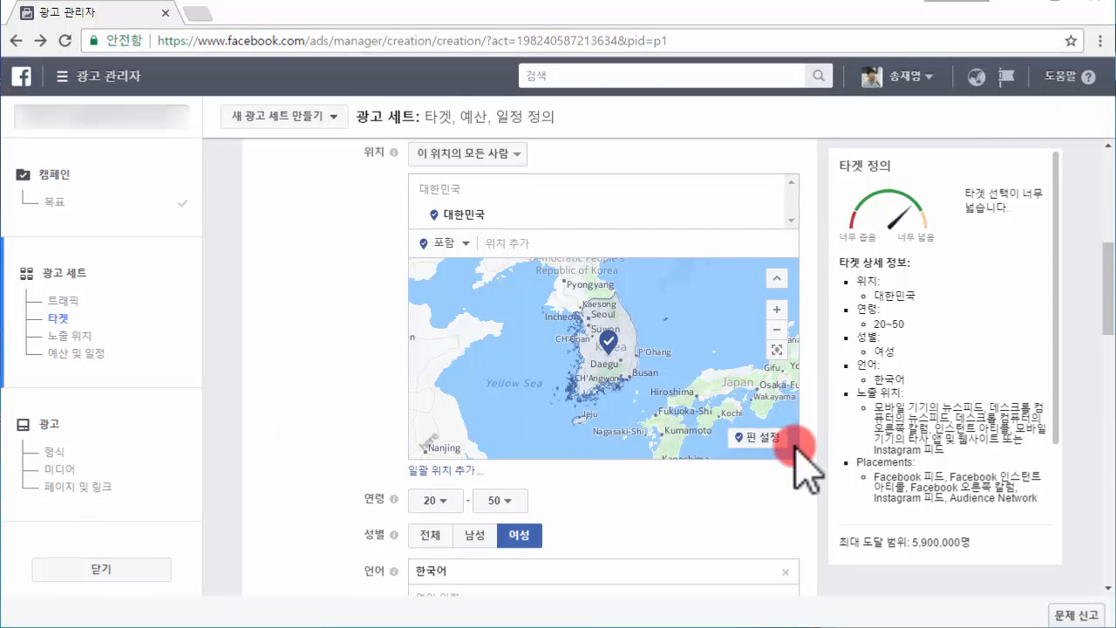
scroll(792, 453, "down", 2)
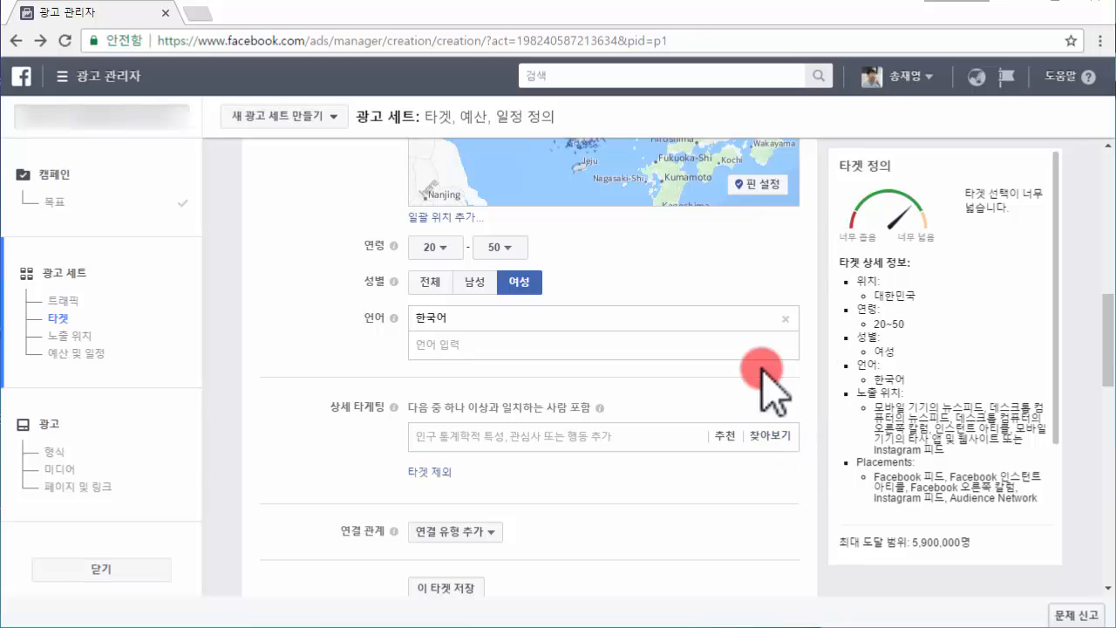
scroll(568, 410, "down", 1)
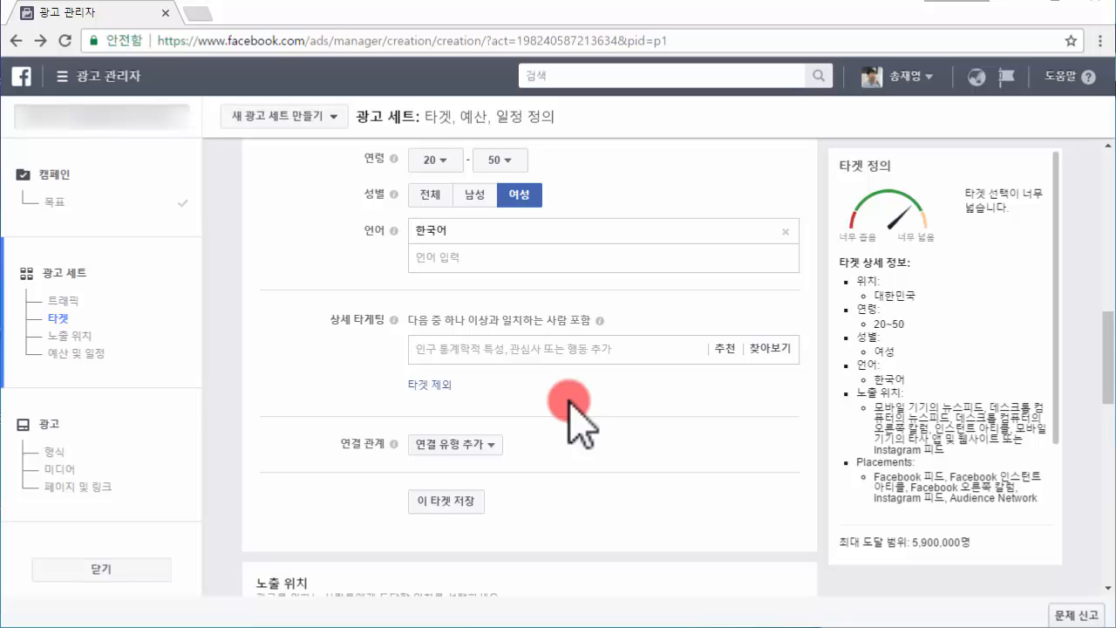
left_click(513, 349)
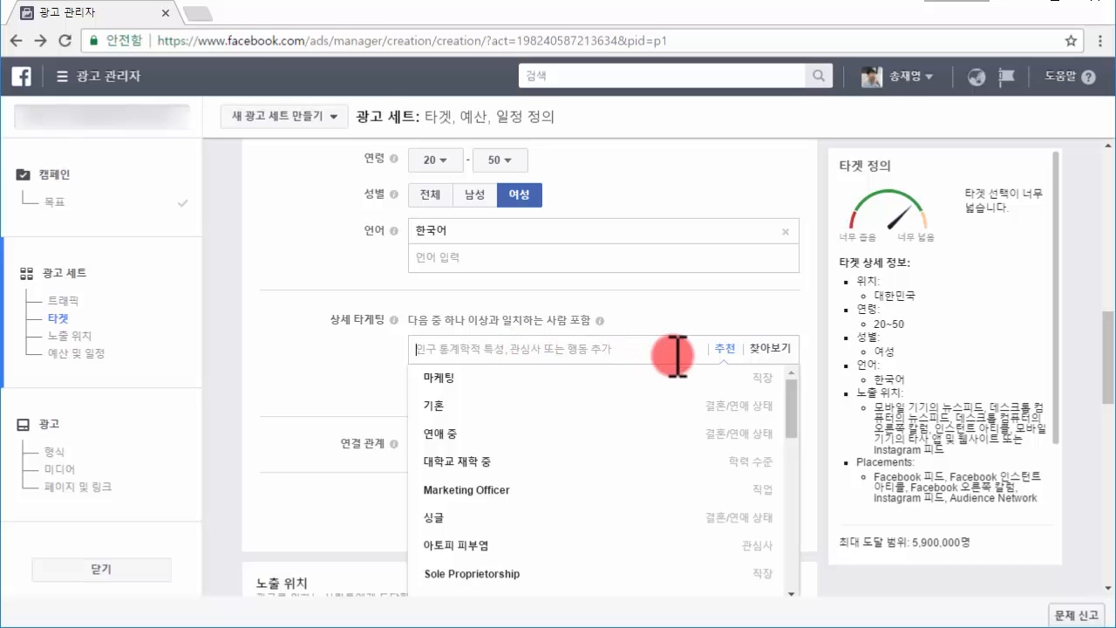
left_click(767, 348)
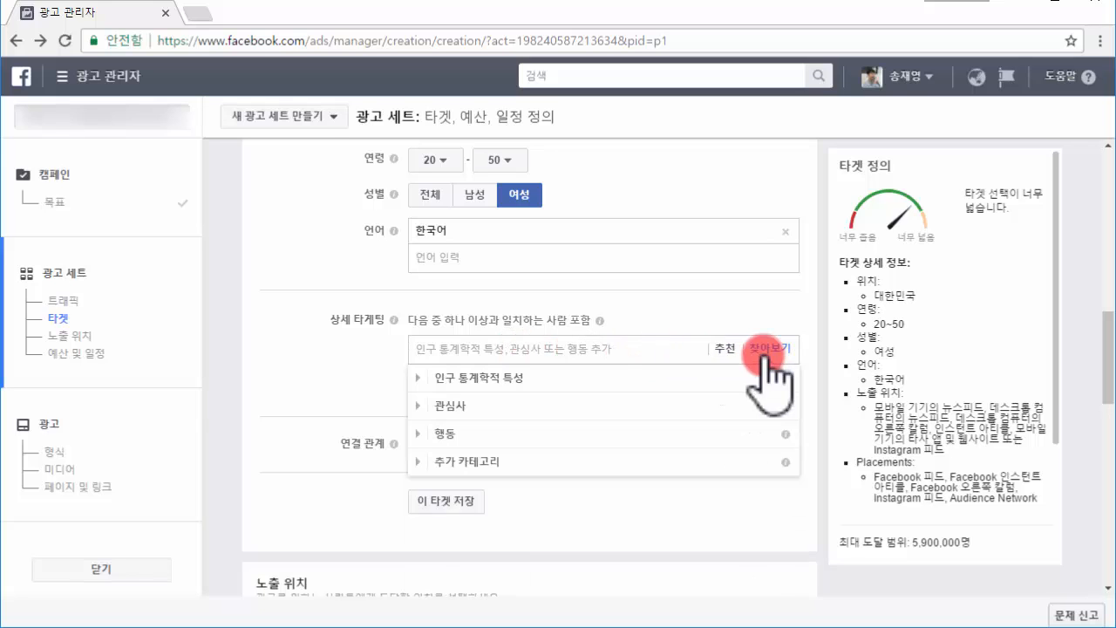
left_click(608, 350)
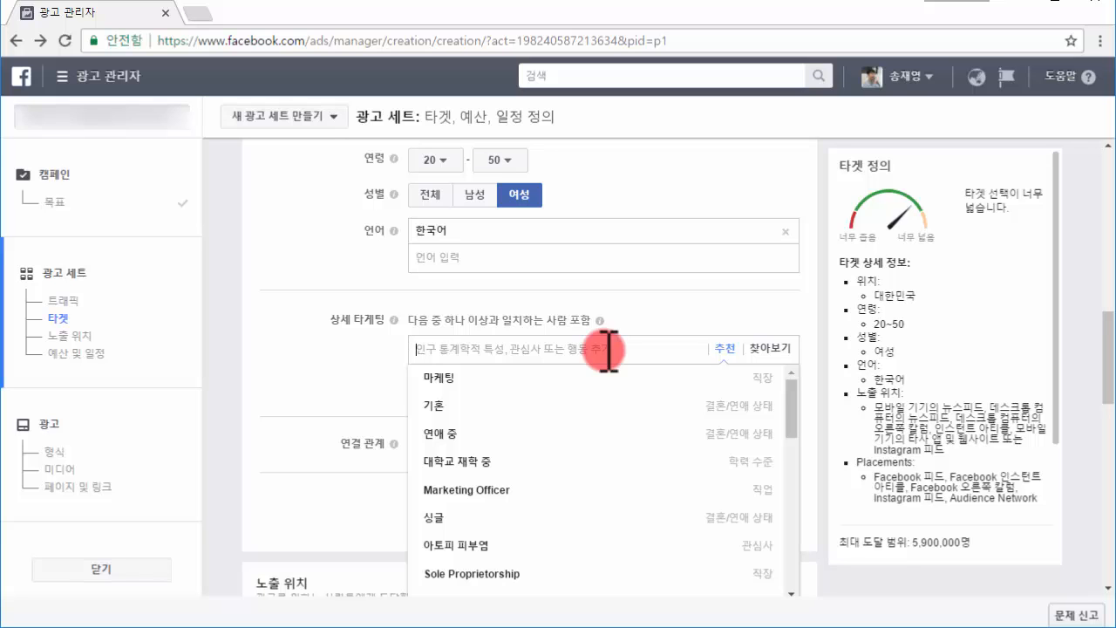
type("다이어트")
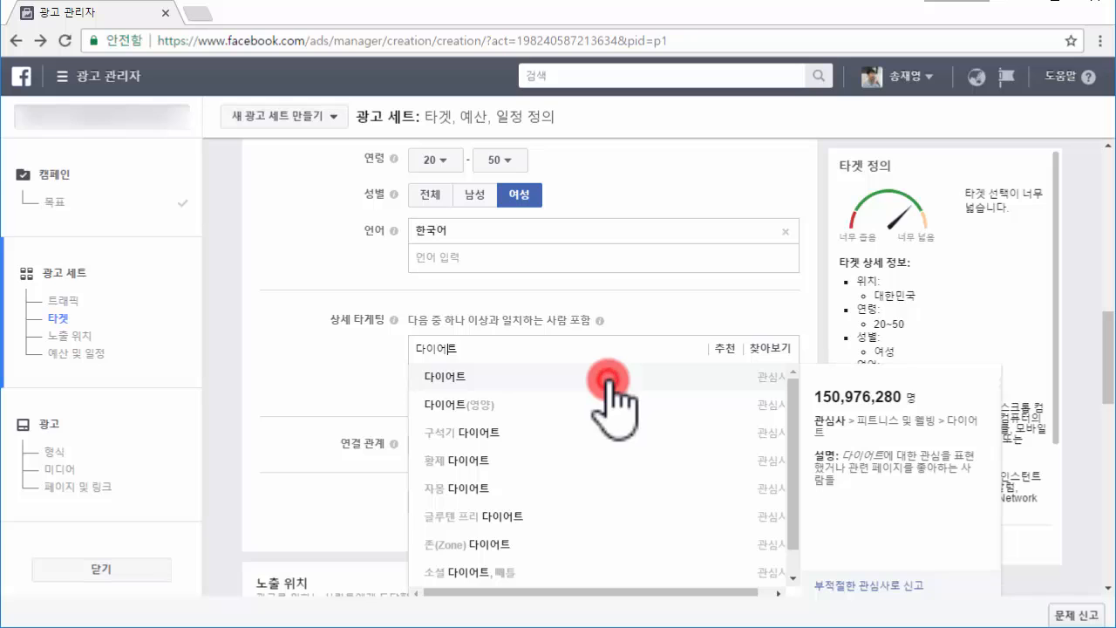
left_click(610, 376)
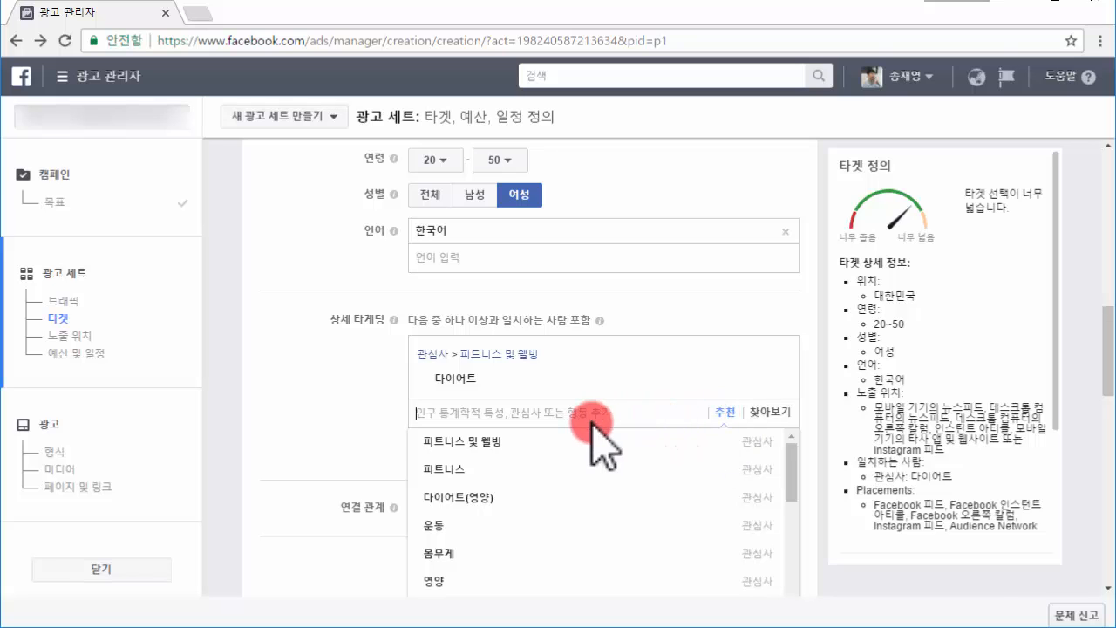
Step: Add the suggested interests 피트니스 및 웰빙, 운동, 건강식 and 비만증 to the detailed targeting
left_click(478, 442)
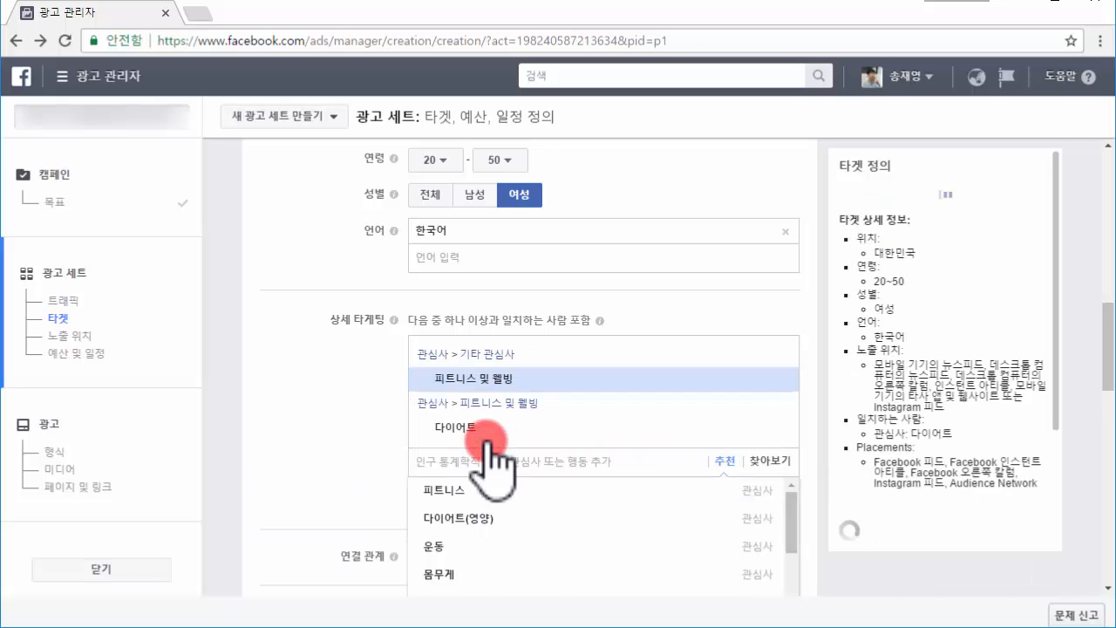
left_click(471, 544)
left_click(472, 567)
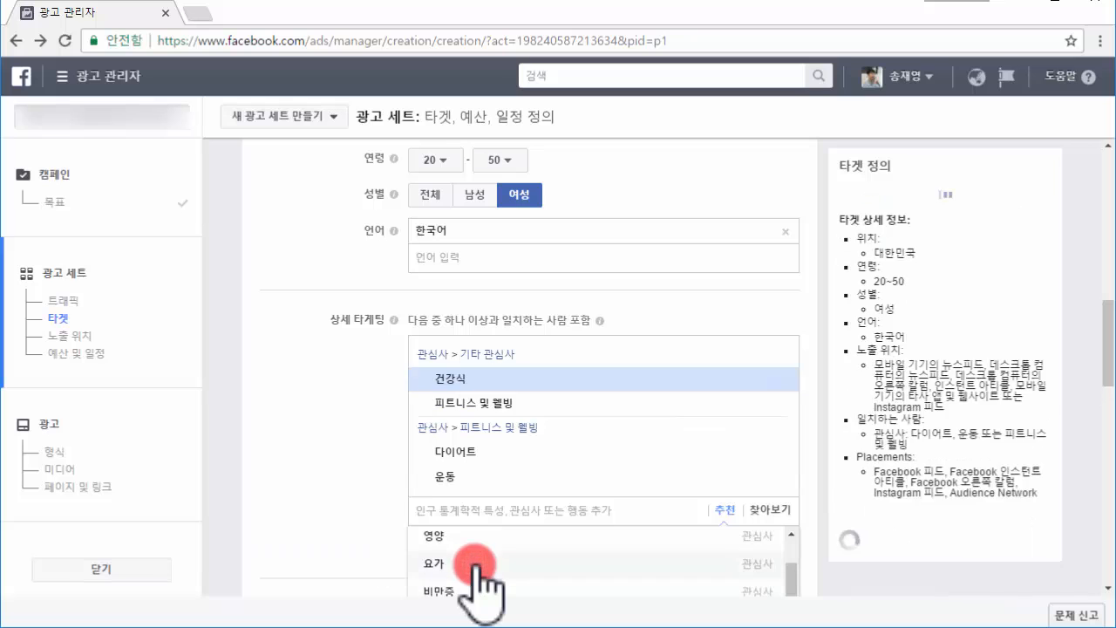
scroll(533, 506, "down", 2)
scroll(533, 512, "down", 1)
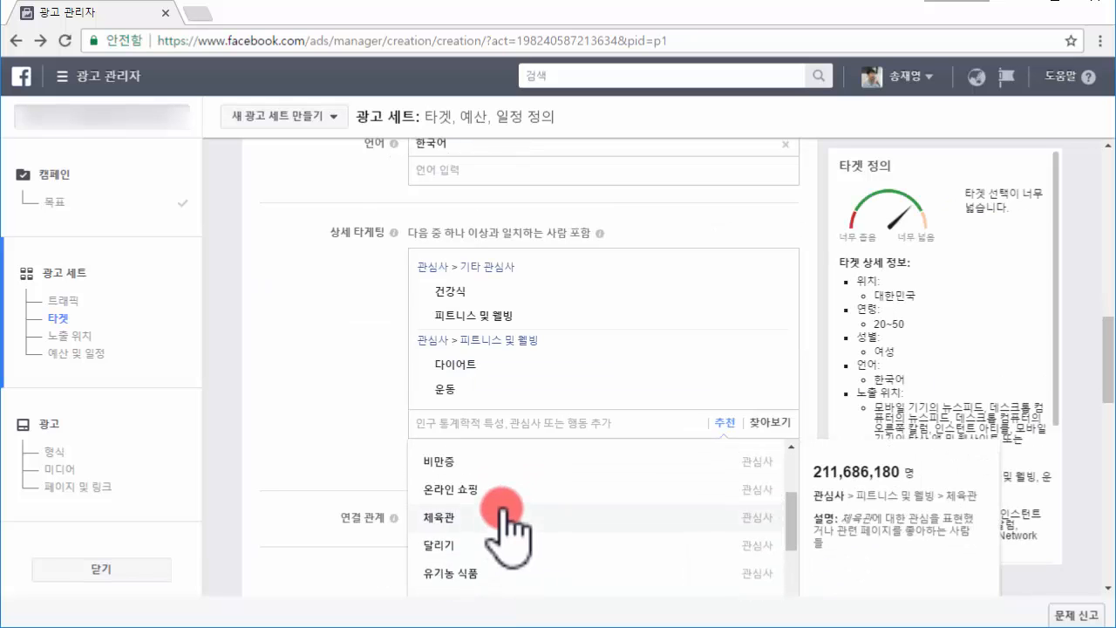
scroll(492, 519, "up", 1)
left_click(471, 534)
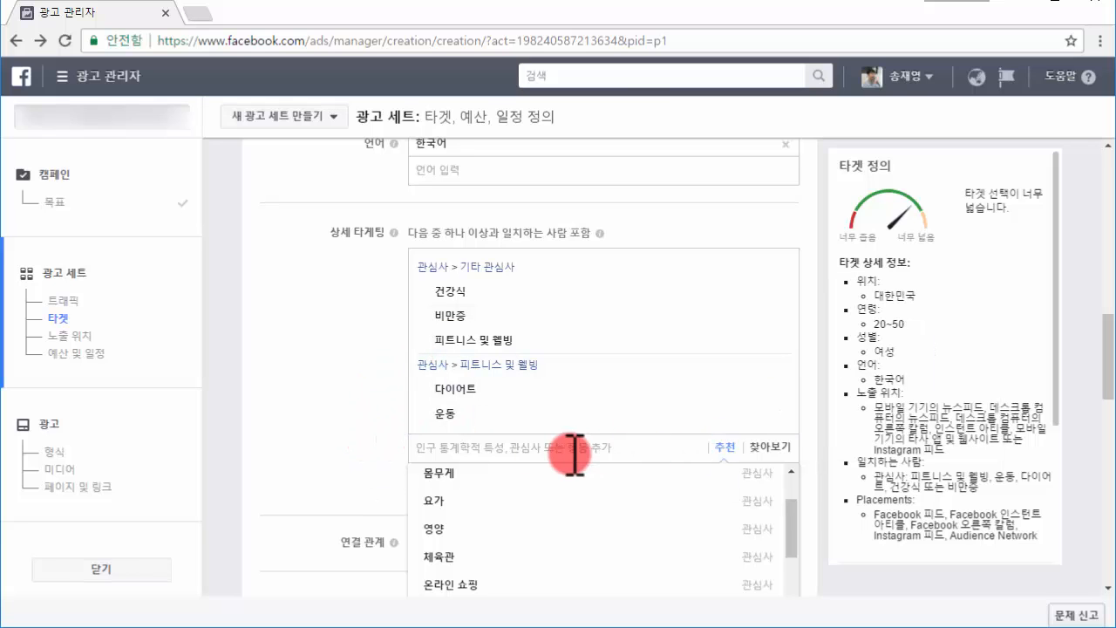
Step: Browse the 관심사 targeting categories, looking through 쇼핑 및 패션 and its 미용 subcategory
left_click(778, 446)
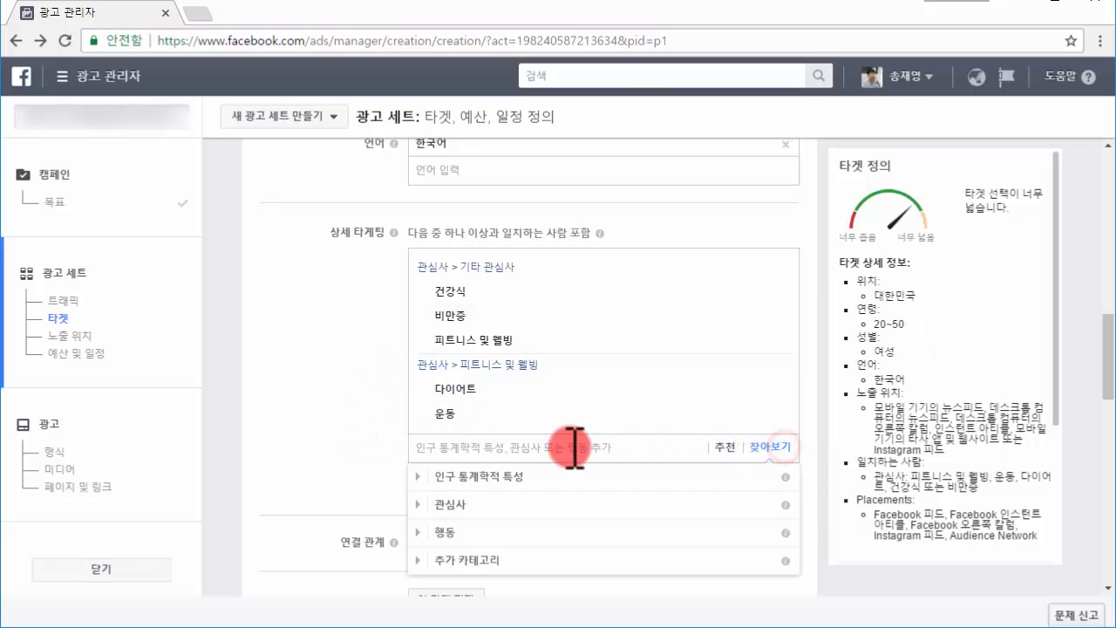
left_click(436, 504)
scroll(516, 514, "down", 3)
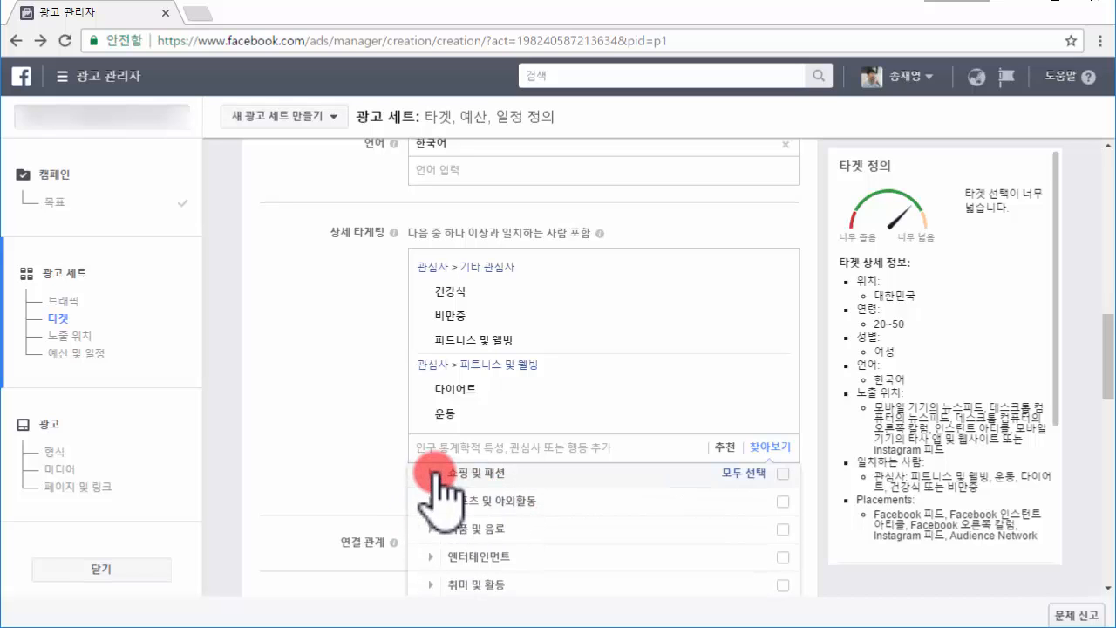
left_click(434, 474)
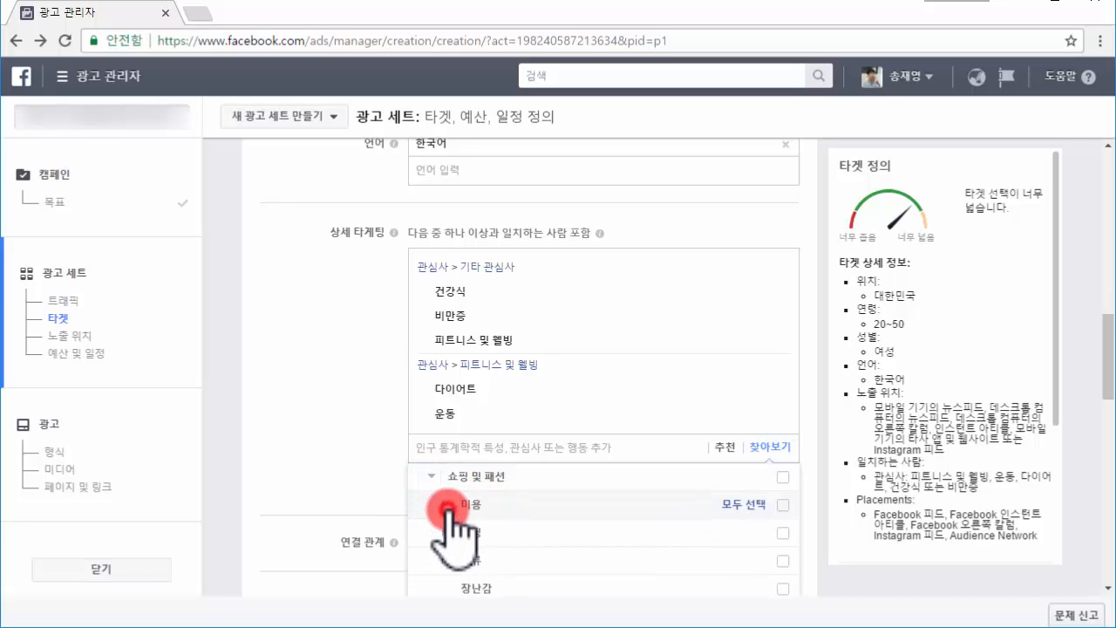
left_click(444, 506)
scroll(558, 530, "down", 1)
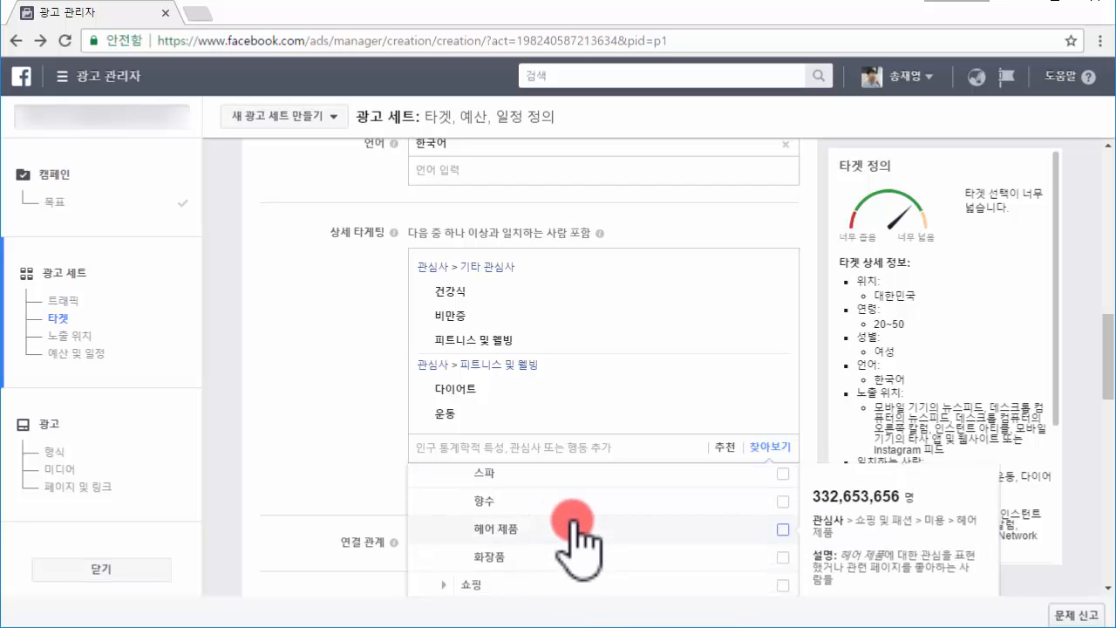
scroll(575, 533, "up", 1)
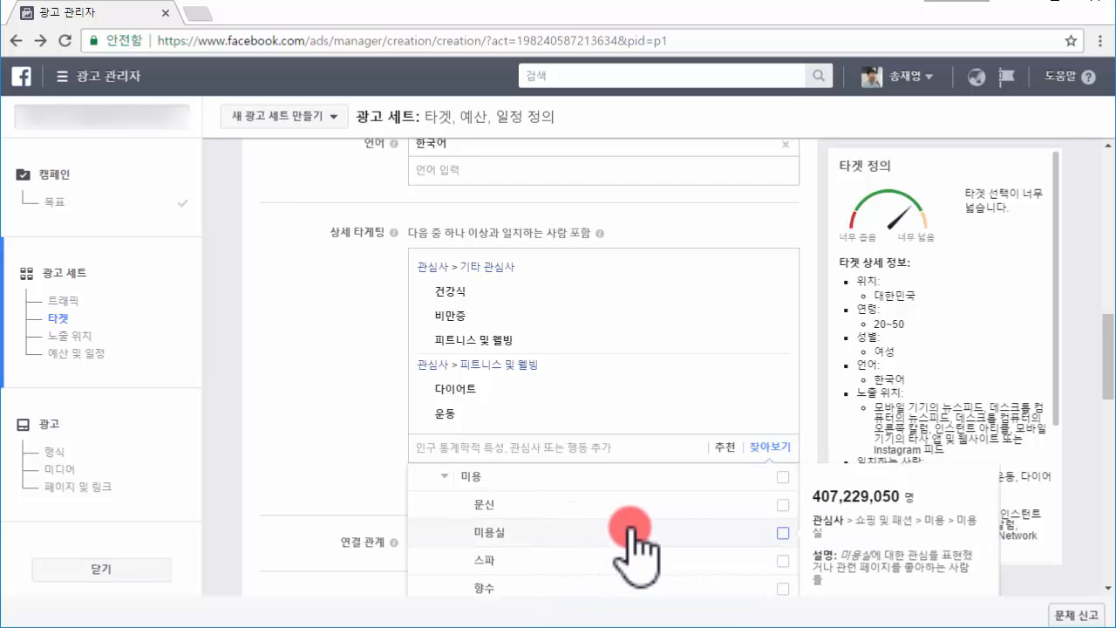
left_click(449, 477)
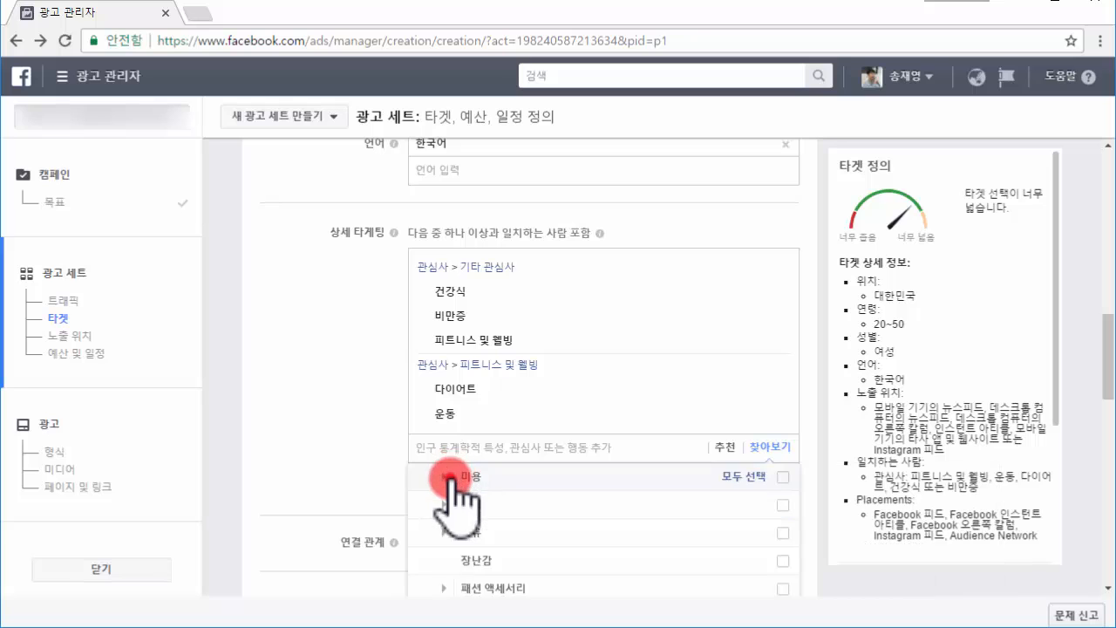
left_click(346, 430)
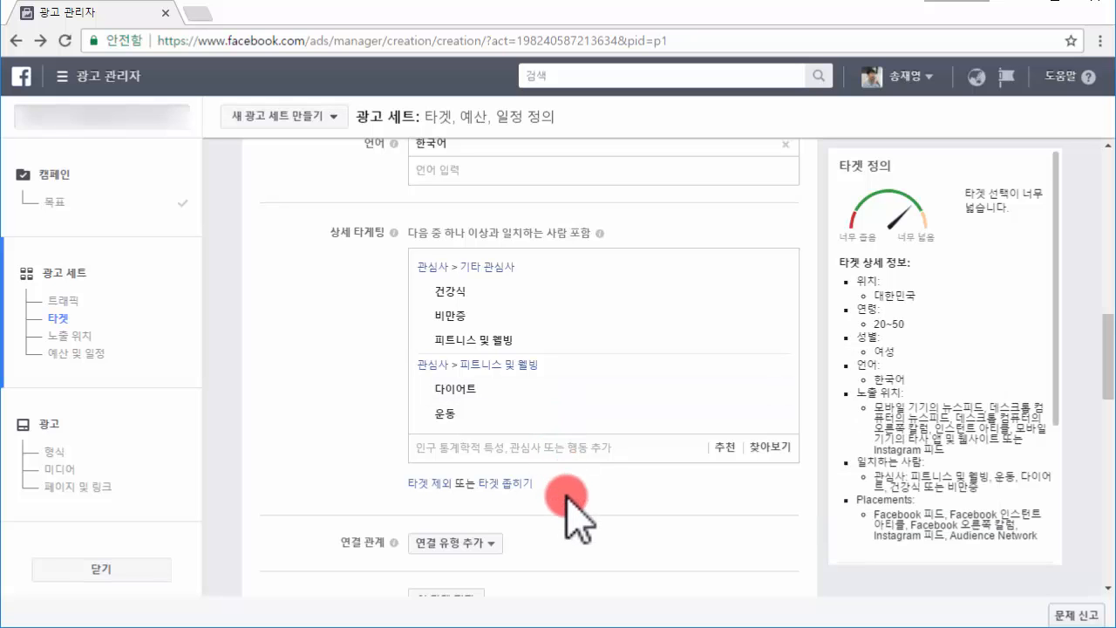
Step: Exclude people interested in 명품 (쇼핑 및 패션 > 쇼핑) from the target audience
left_click(445, 484)
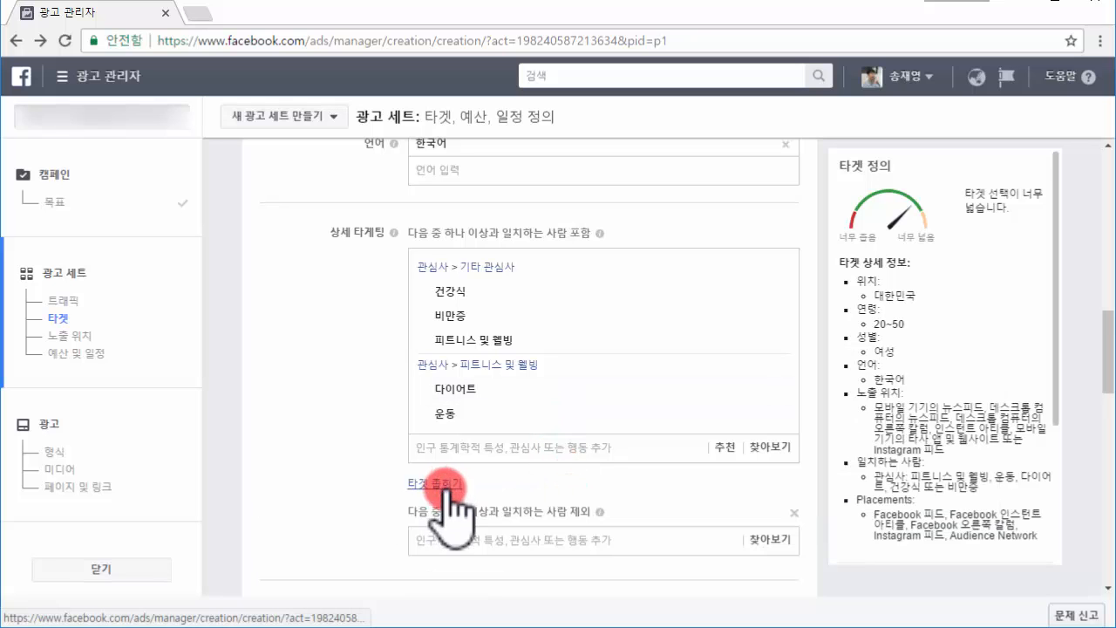
scroll(454, 533, "down", 2)
left_click(448, 518)
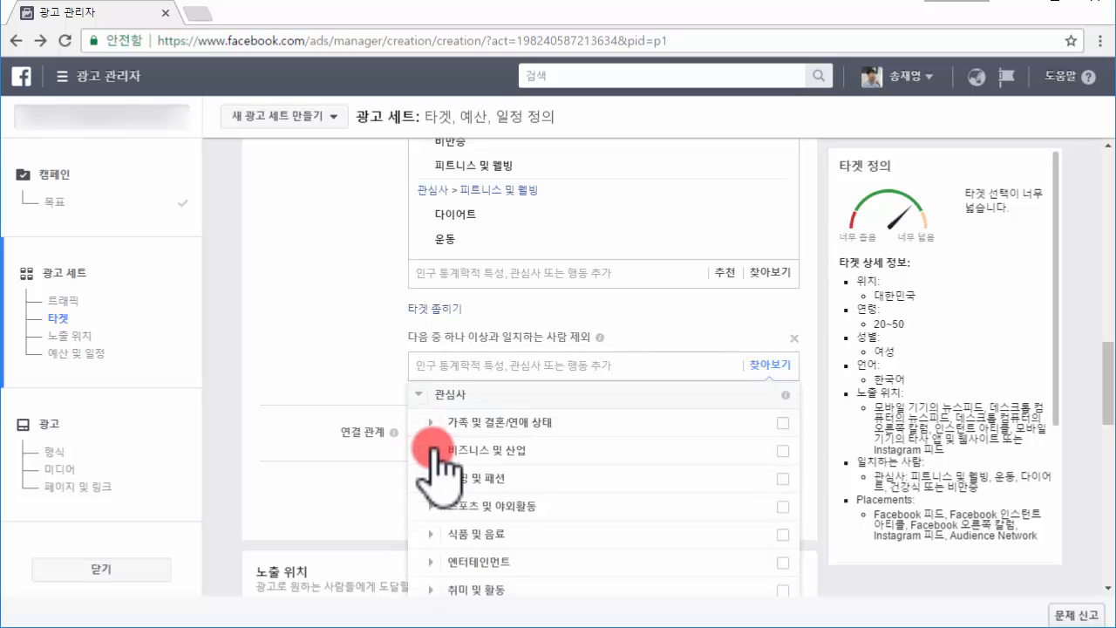
left_click(782, 422)
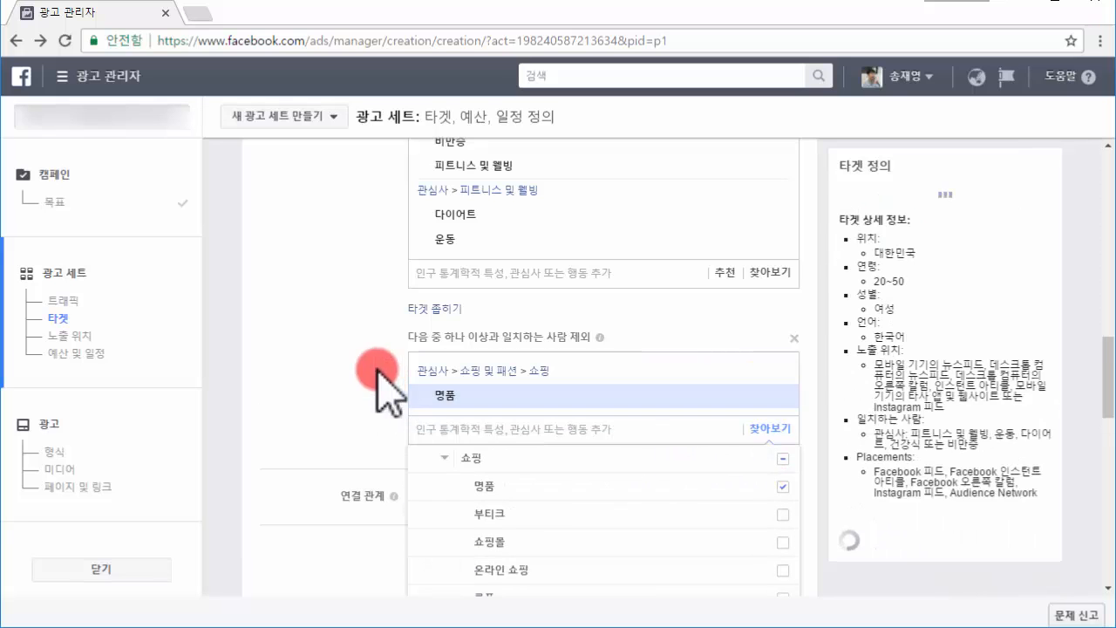
left_click(349, 360)
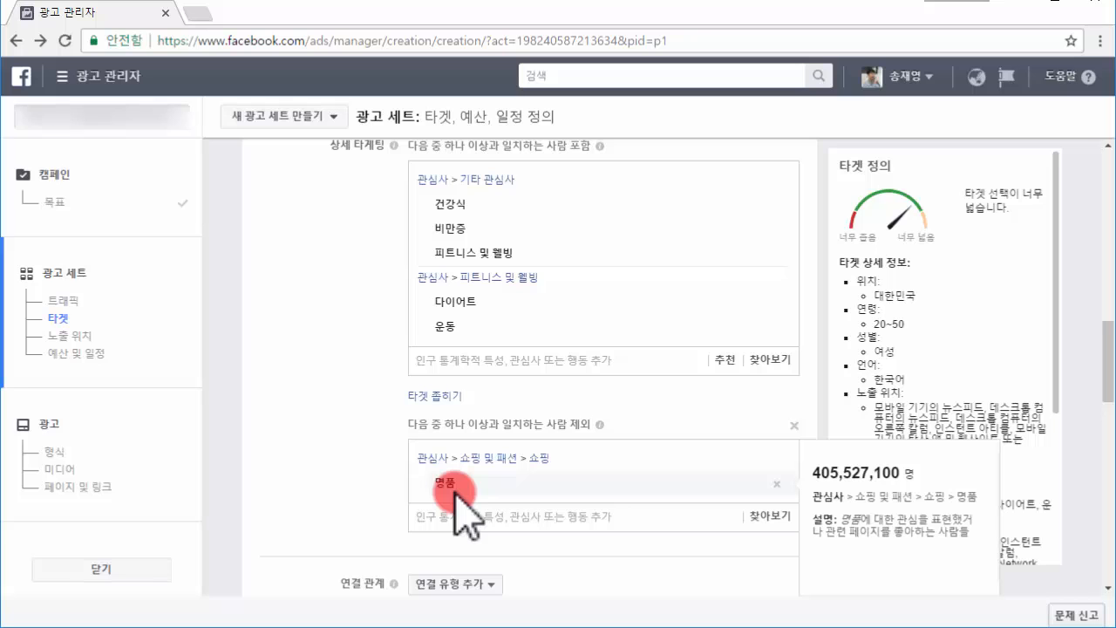
Step: Narrow the target audience to people who also match the relationship status 연애 중
scroll(440, 410, "down", 1)
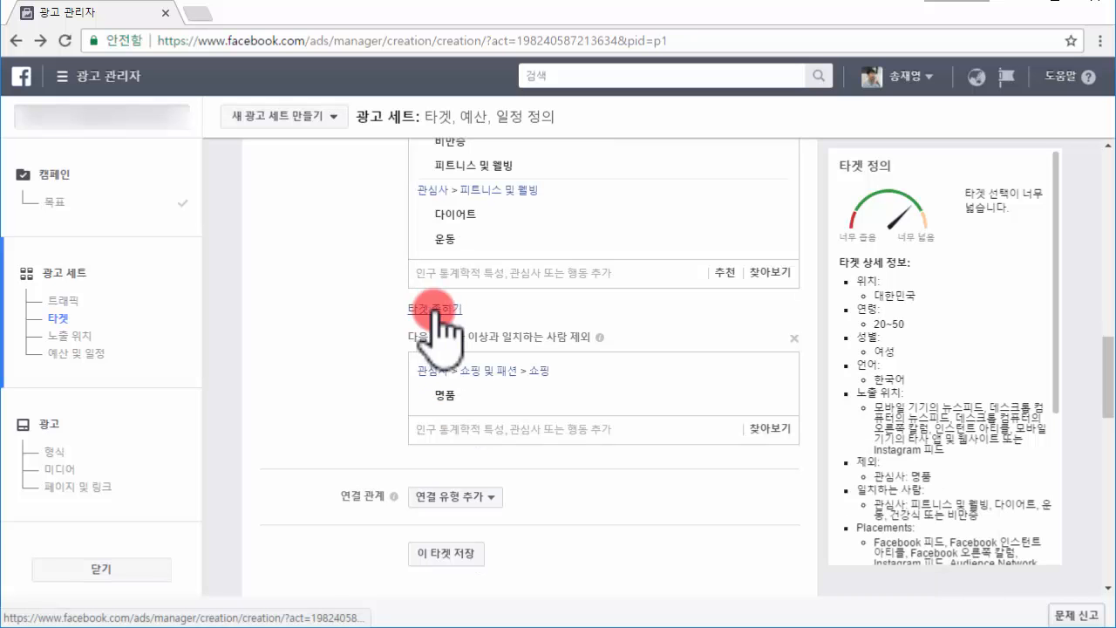
left_click(431, 310)
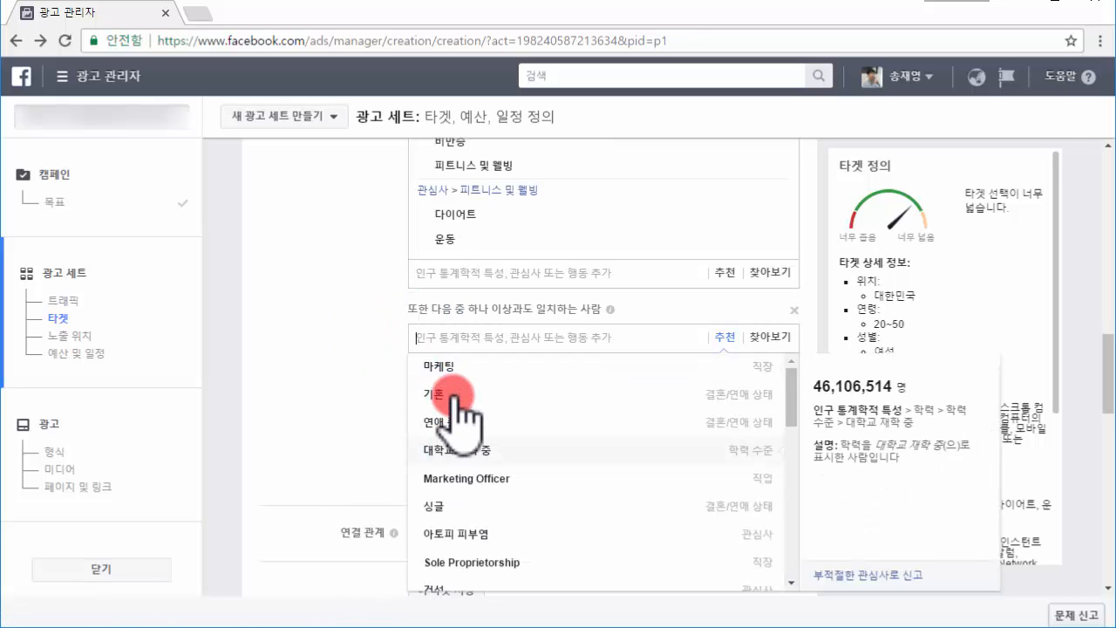
left_click(444, 426)
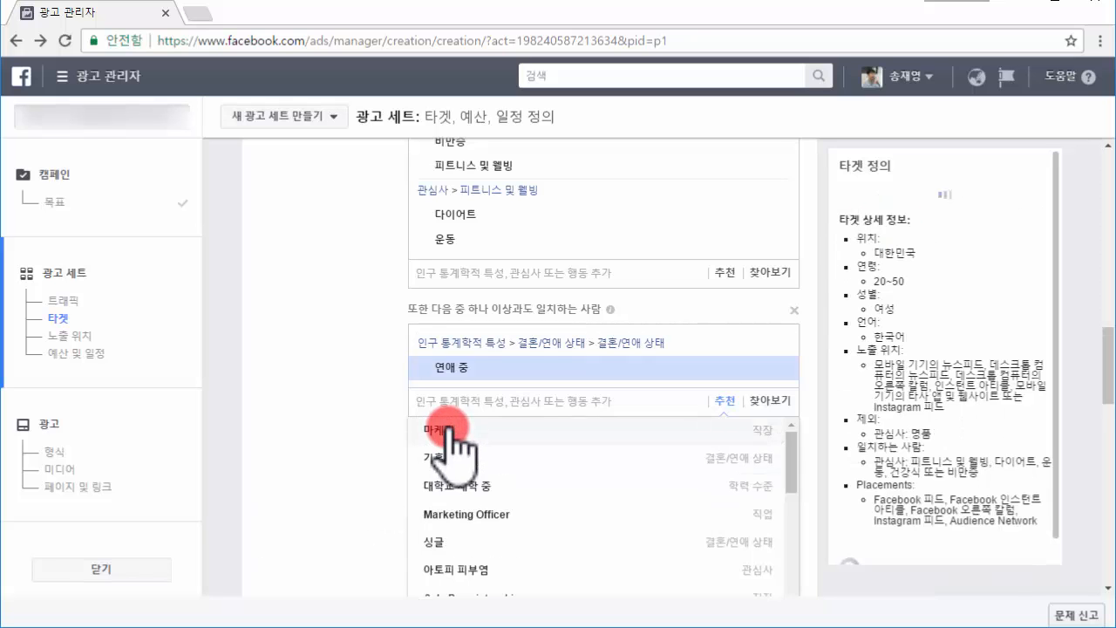
left_click(319, 346)
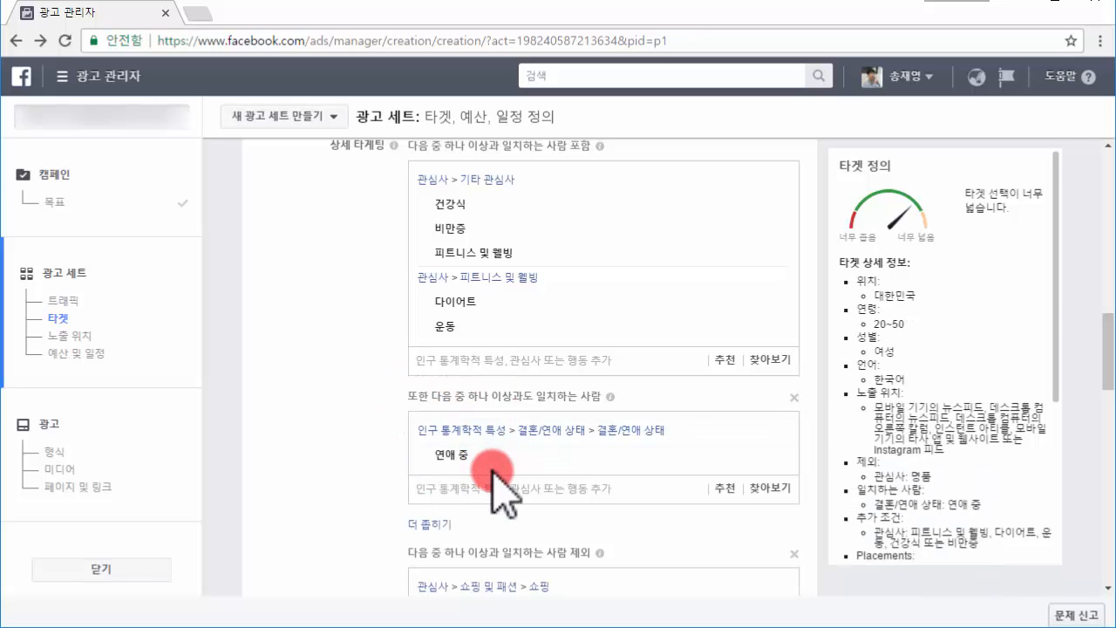
Step: Review the audience definition summary and examine the available connection types (연결 유형) without adding one
scroll(492, 484, "down", 3)
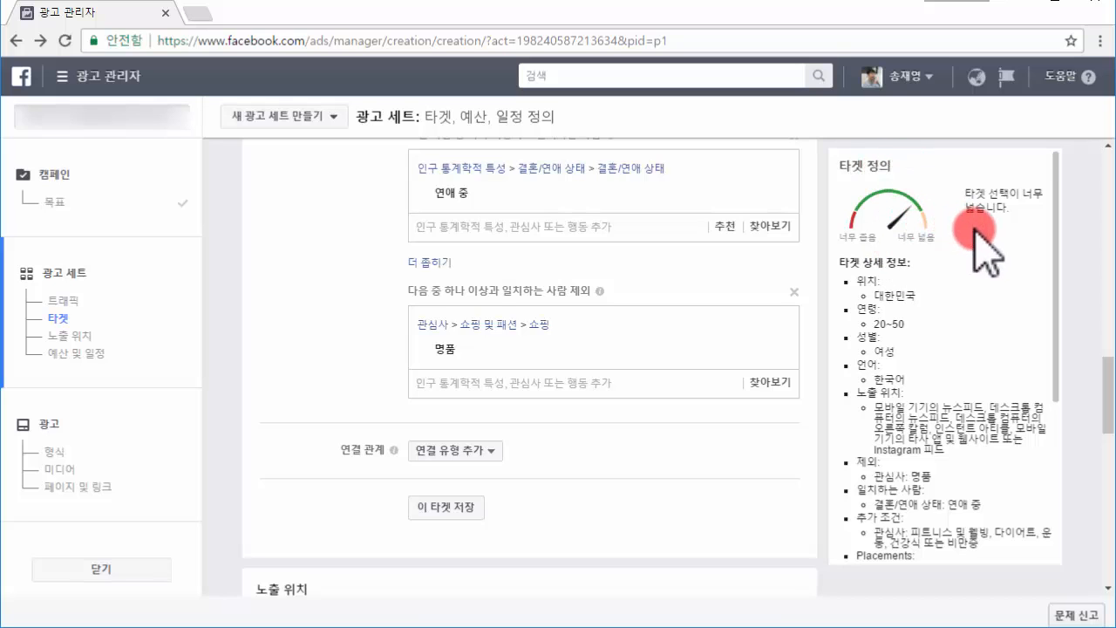
scroll(922, 369, "down", 2)
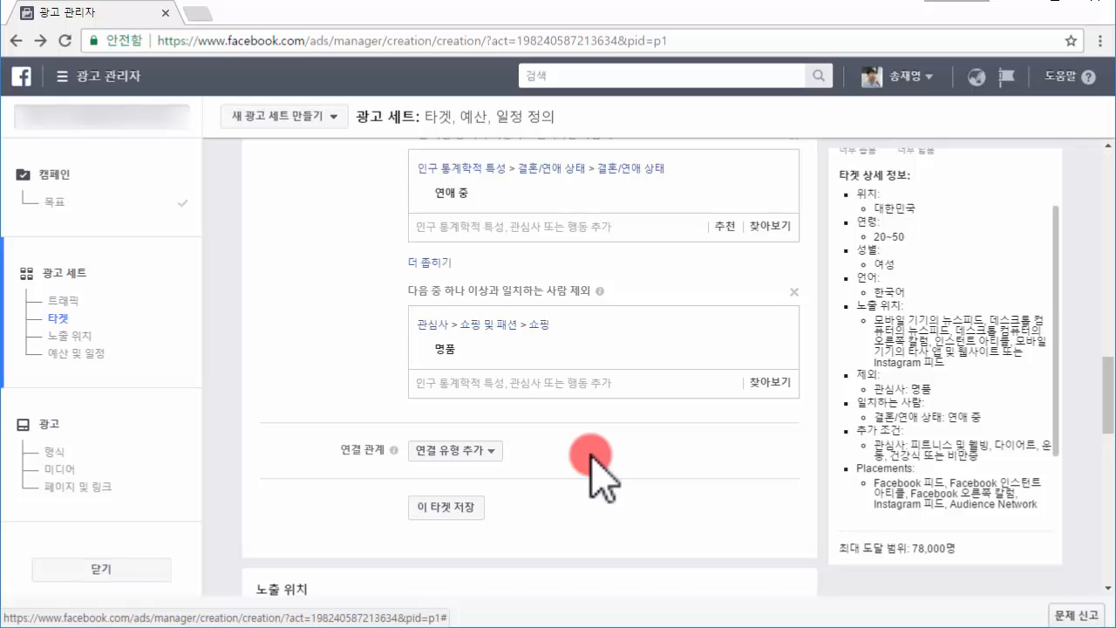
left_click(468, 450)
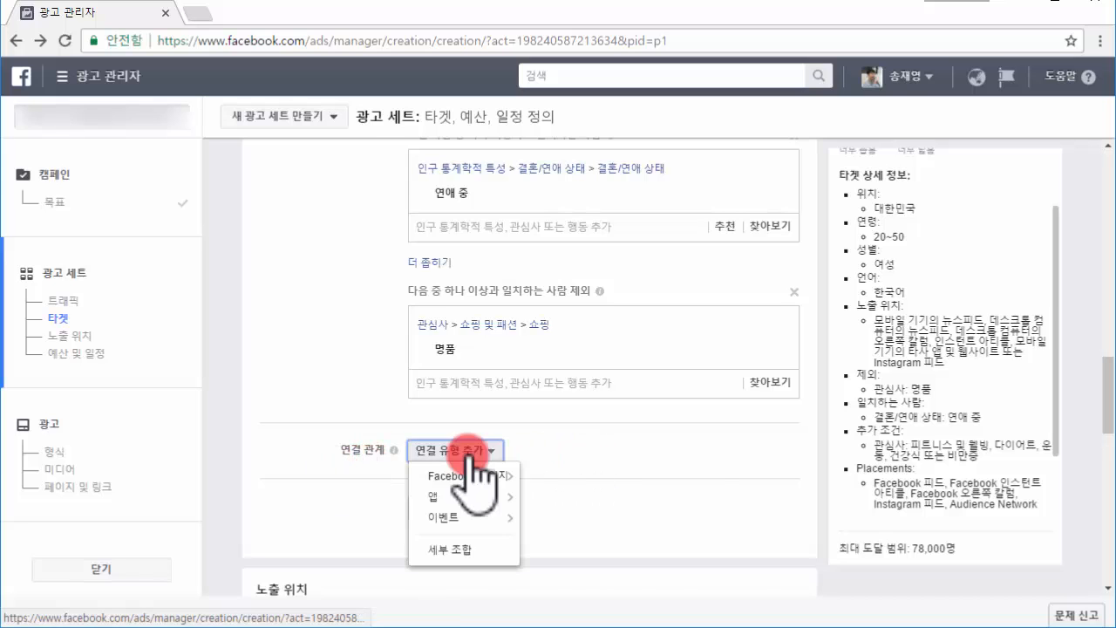
mouse_move(466, 476)
mouse_move(465, 496)
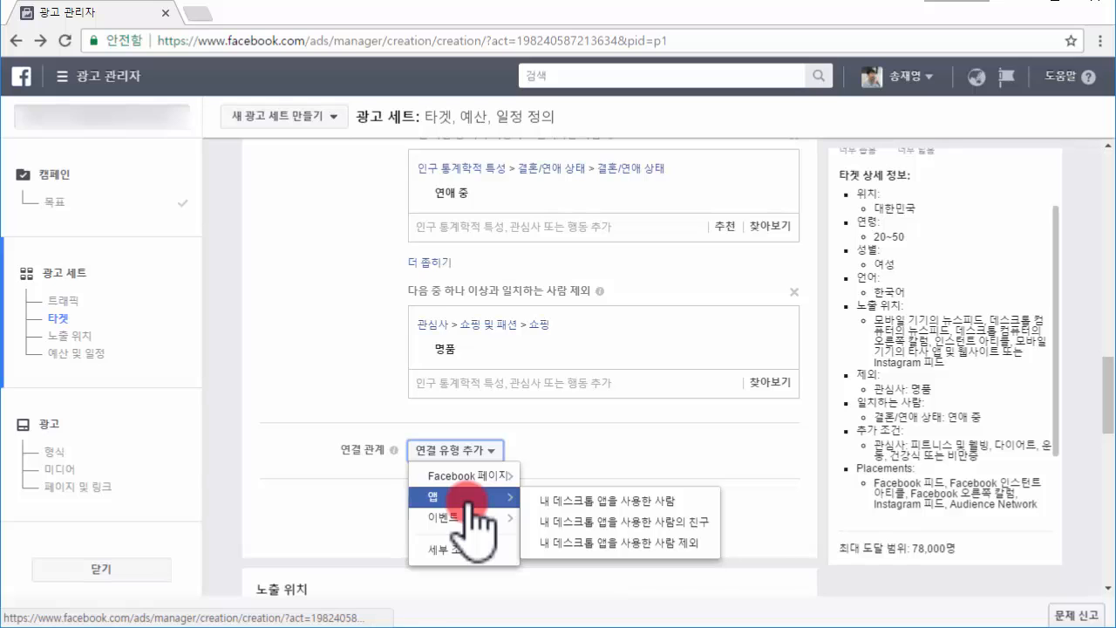
left_click(569, 456)
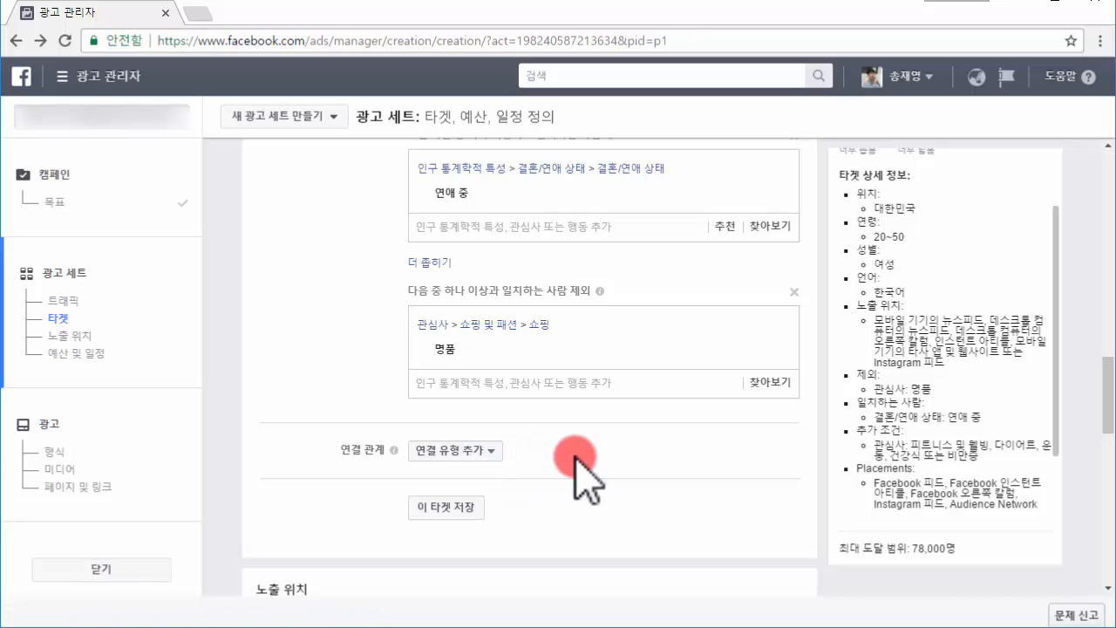
Step: Switch the ad set to manually edited placements and remove Audience Network and Instagram from the platforms
scroll(662, 449, "down", 4)
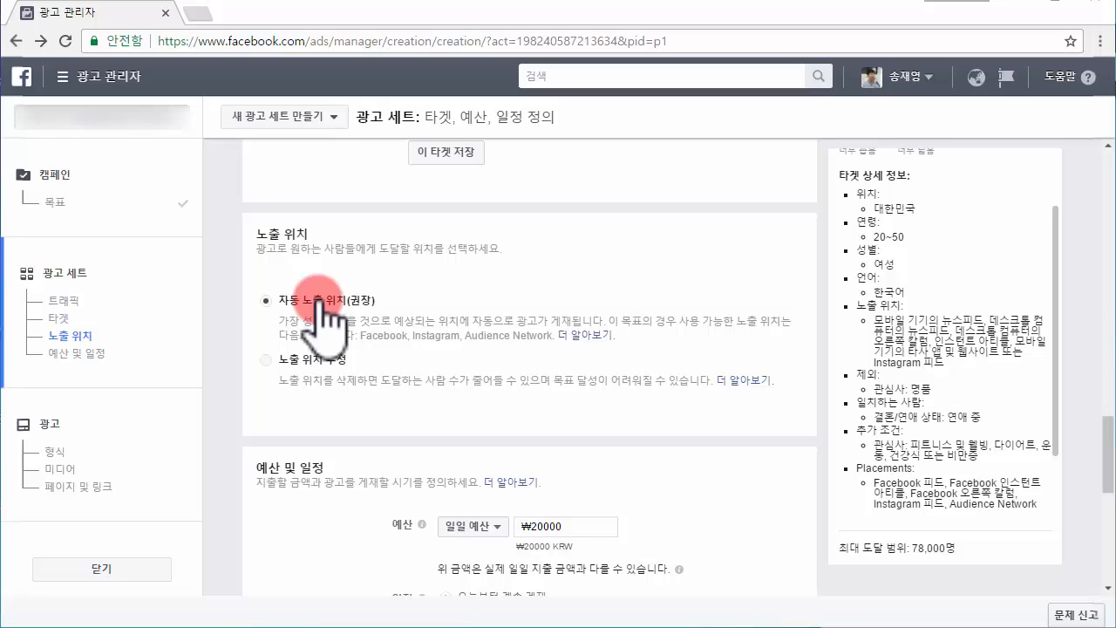
left_click(314, 359)
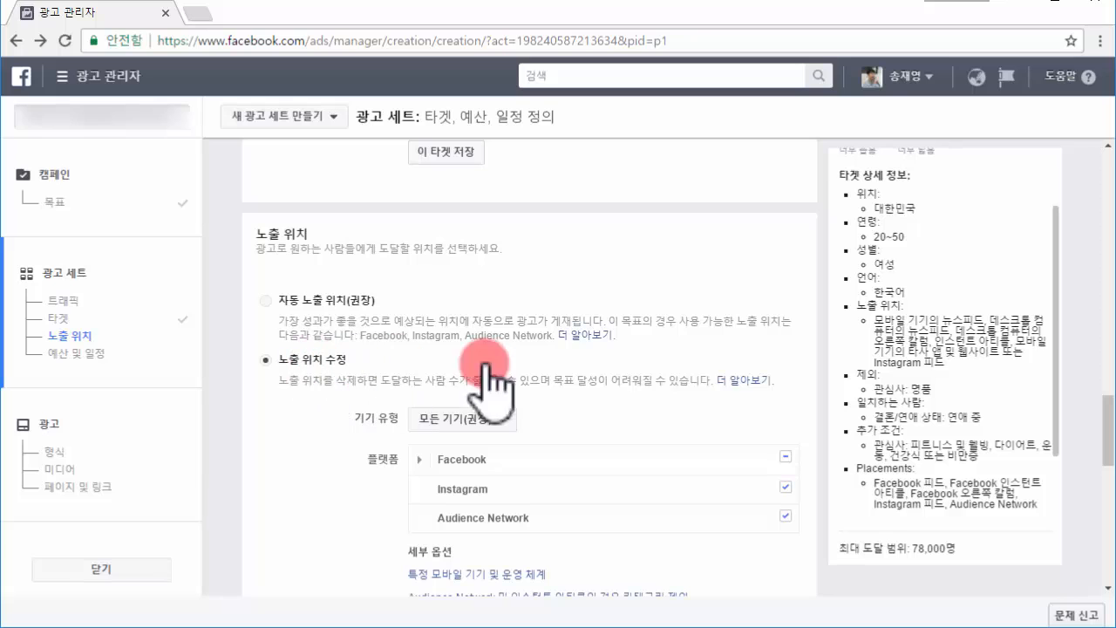
left_click(784, 516)
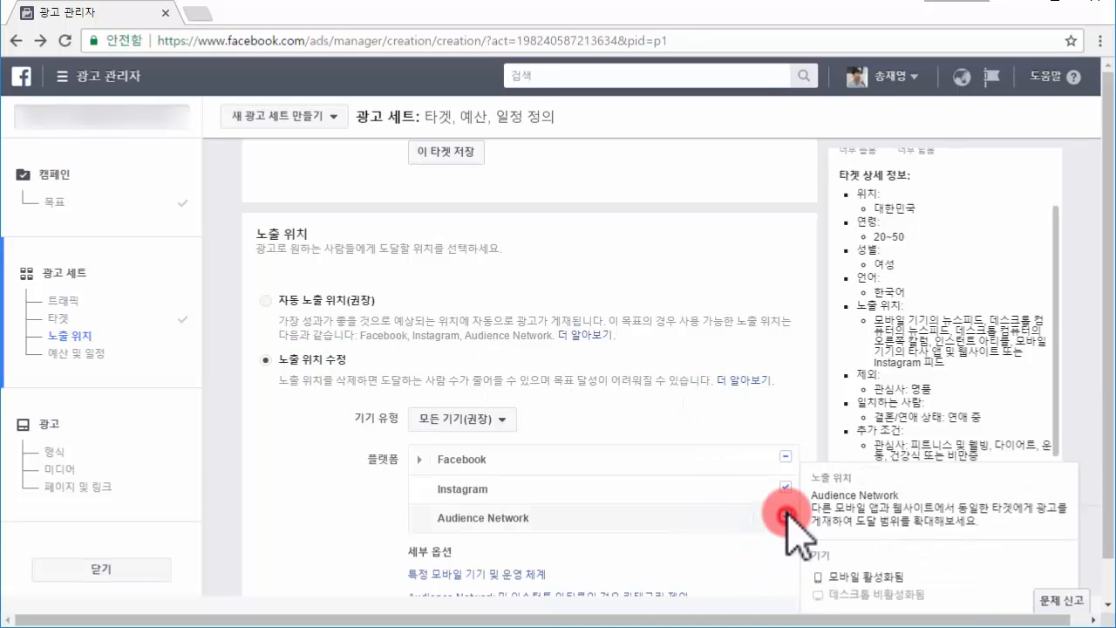
left_click(784, 488)
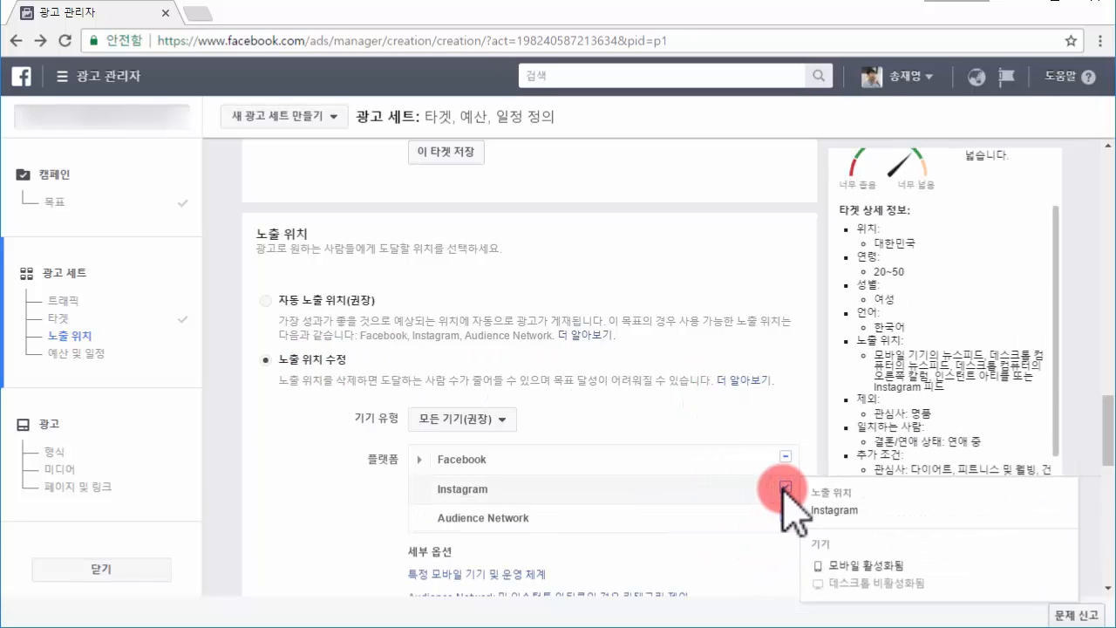
Step: Exclude 오른쪽 칼럼 and 인스턴트 아티클 from the Facebook placements, keeping only 피드
left_click(418, 458)
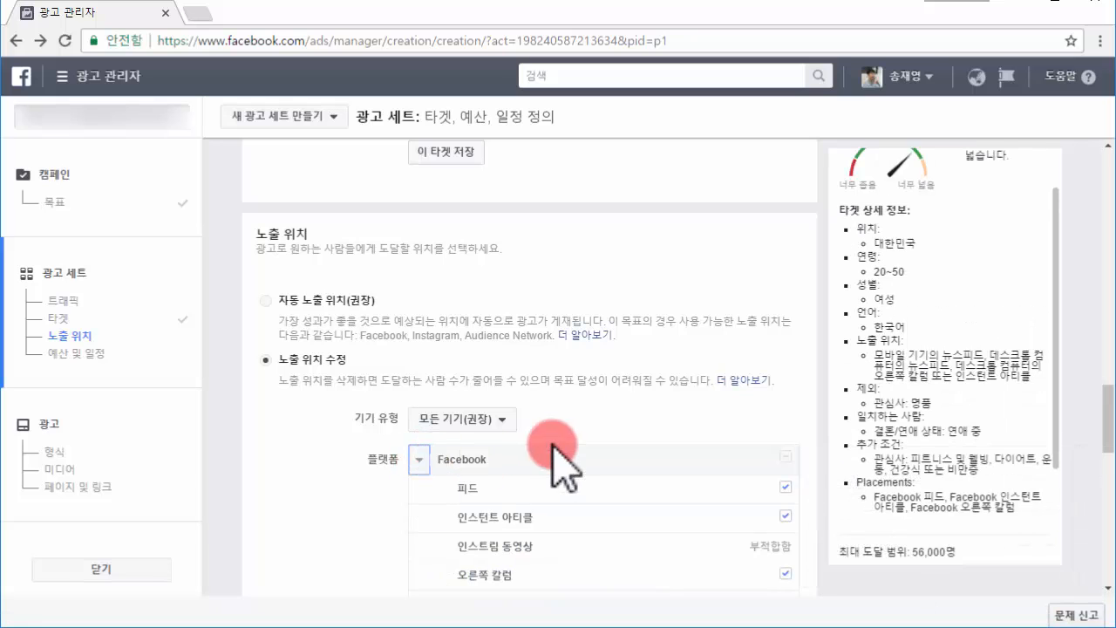
scroll(551, 453, "down", 2)
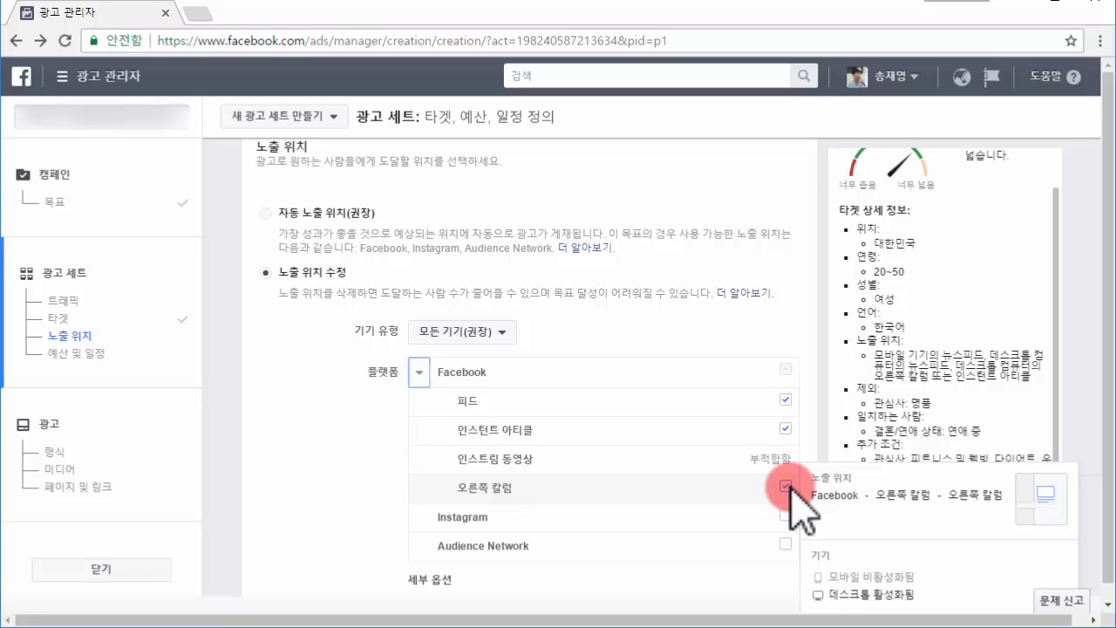
left_click(787, 485)
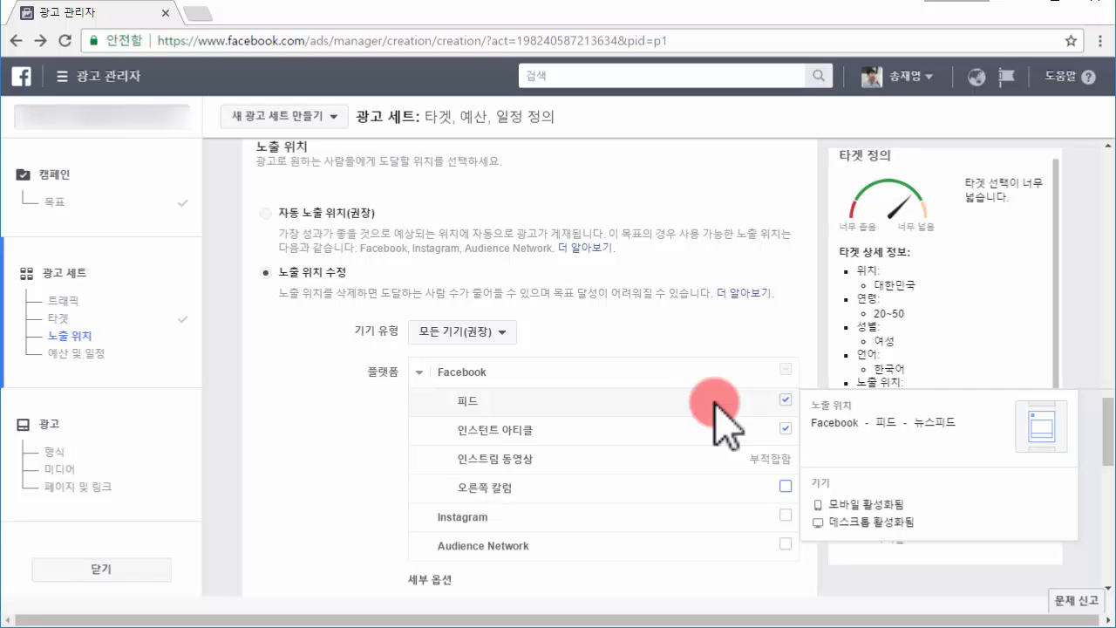
left_click(784, 428)
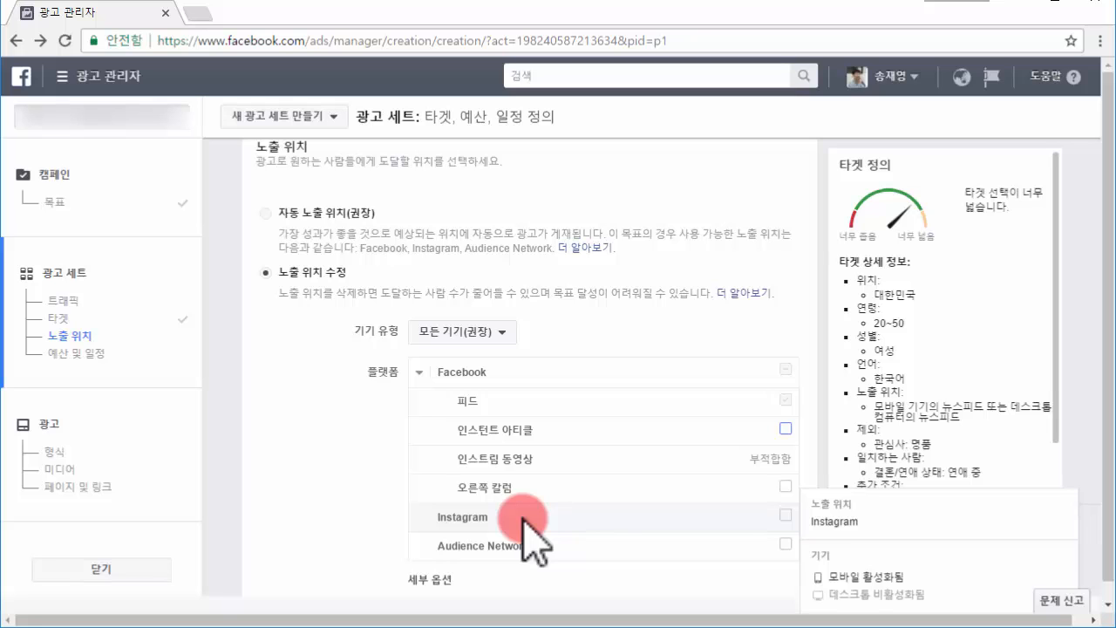
Step: Set the ad set's daily budget (일일 예산) to ₩5000
scroll(356, 444, "down", 3)
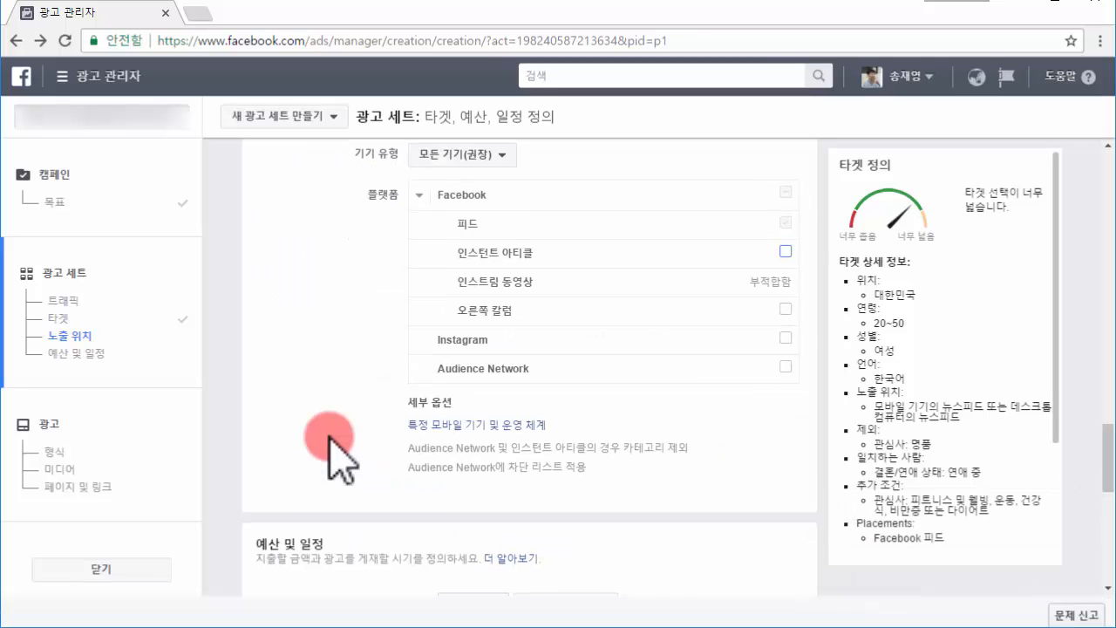
scroll(340, 458, "down", 2)
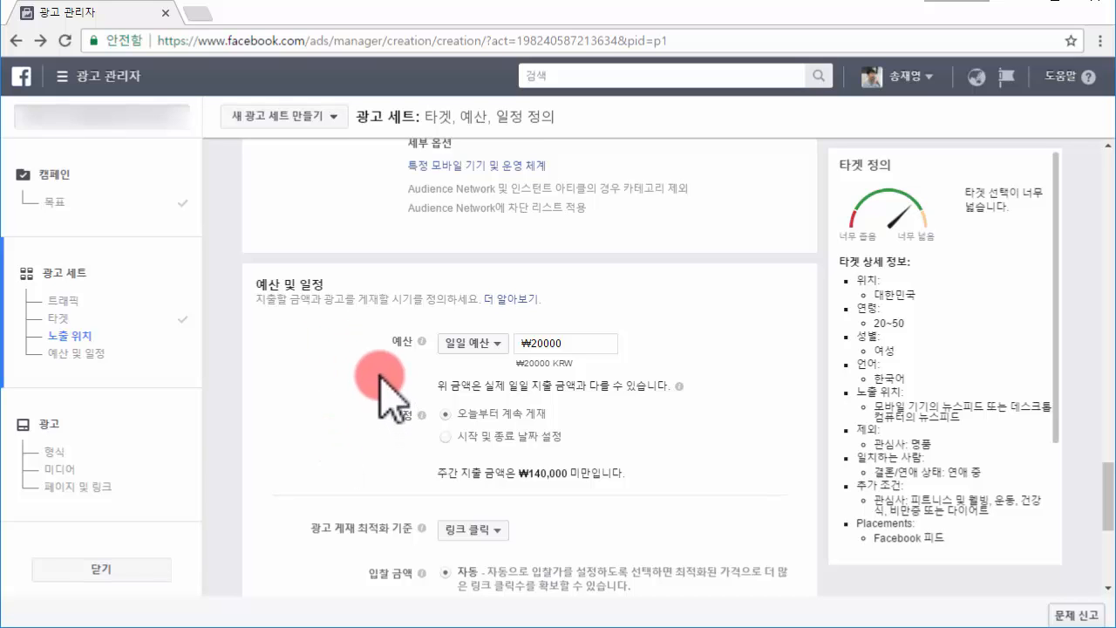
left_click(559, 345)
left_click_drag(559, 345, 531, 343)
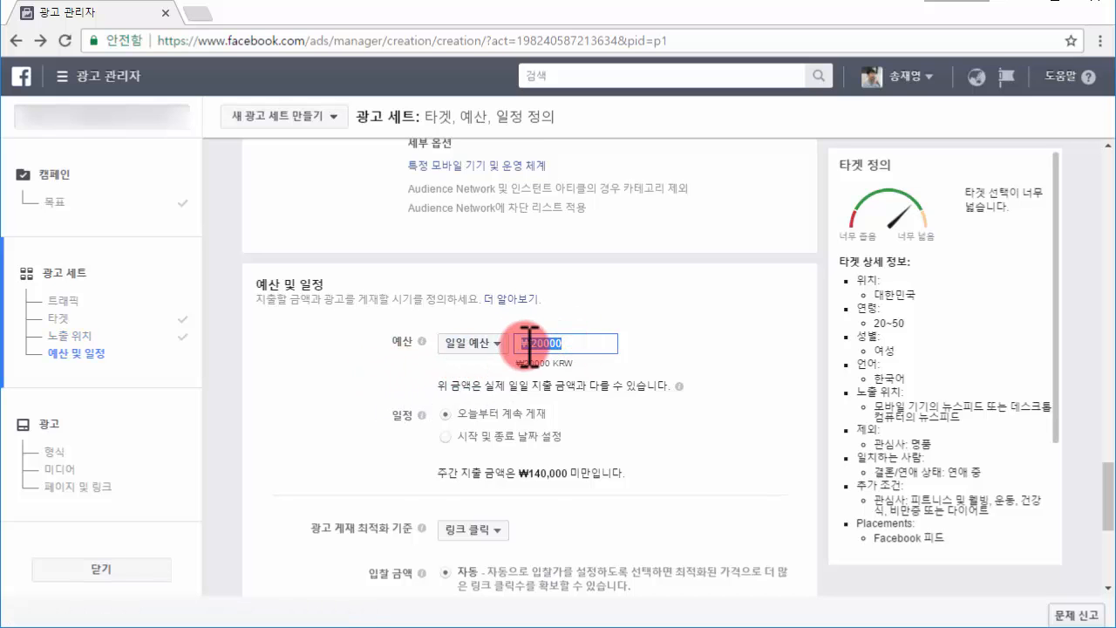
type("5000")
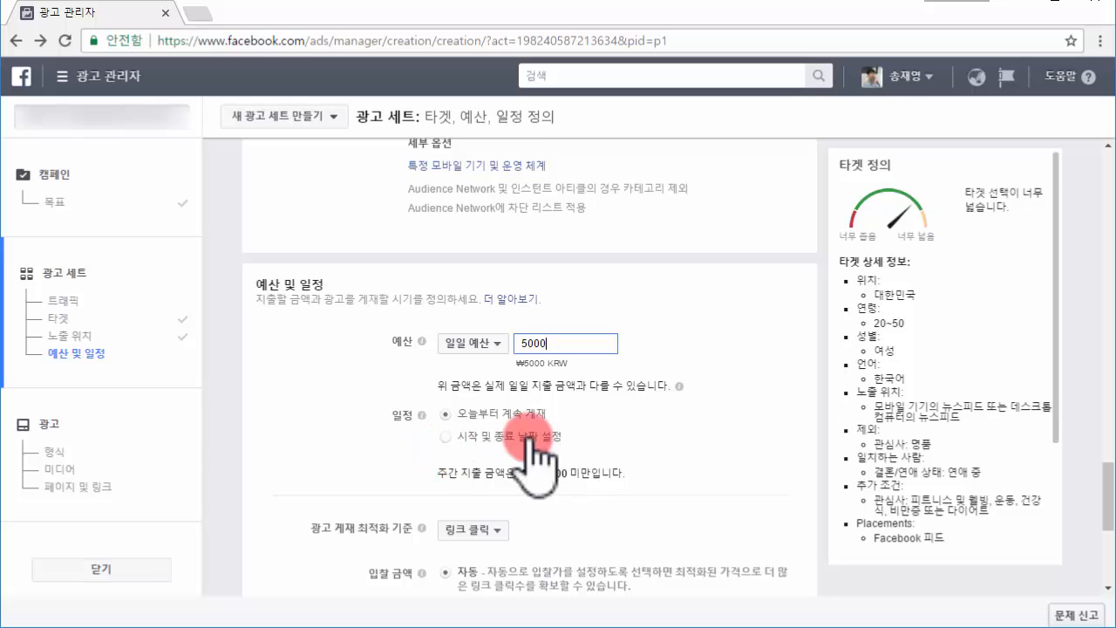
Step: Schedule the ad set with start and end dates, setting the end date to 2017-2-9
left_click(452, 436)
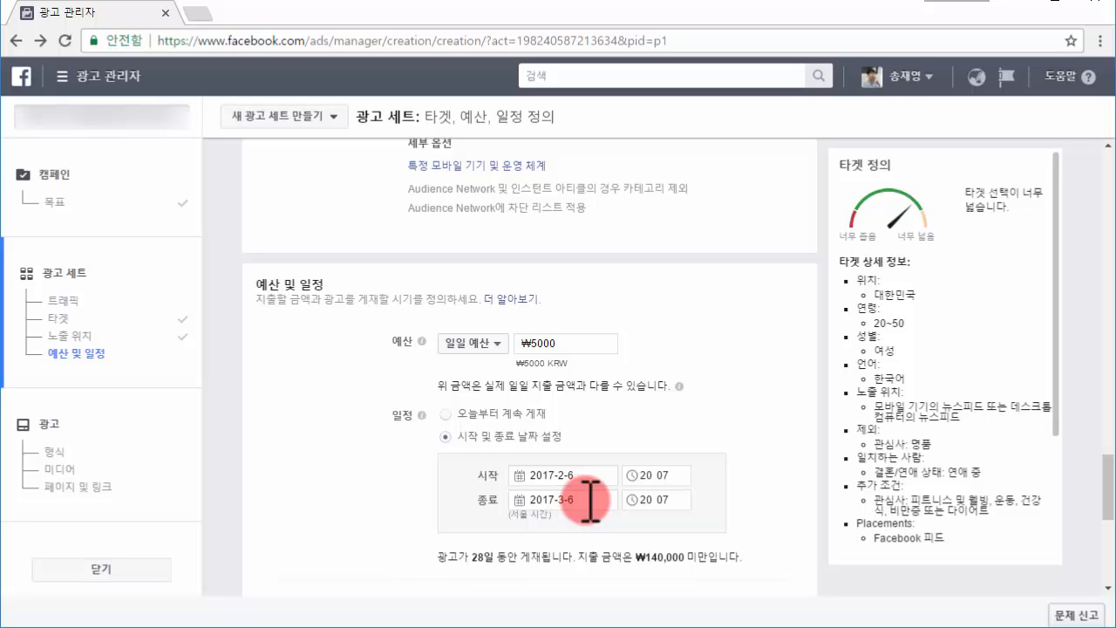
left_click(579, 497)
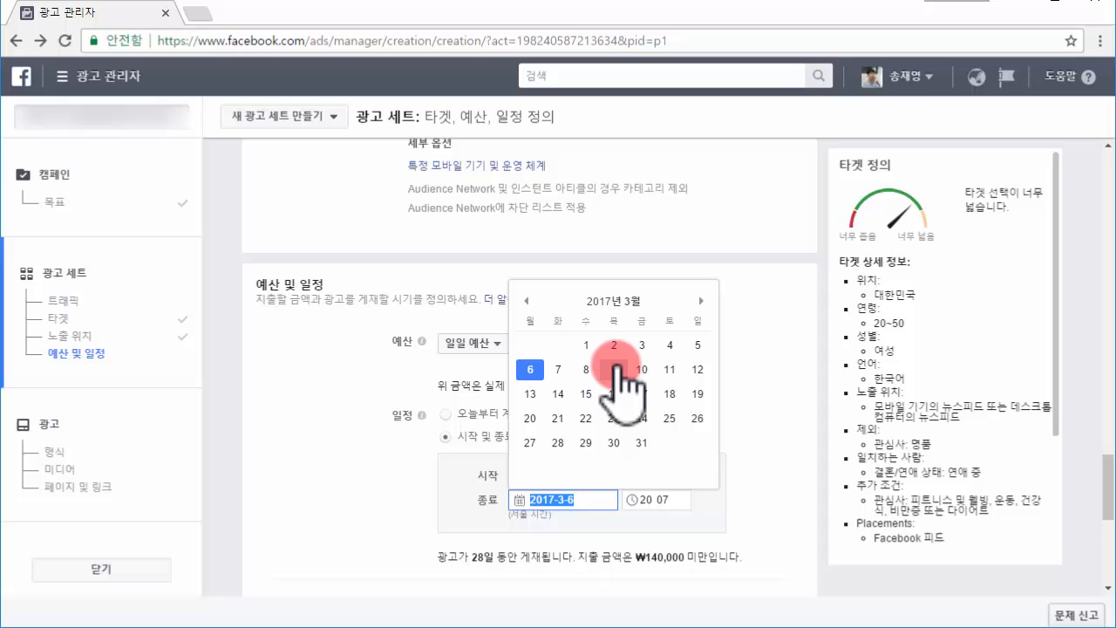
left_click(526, 300)
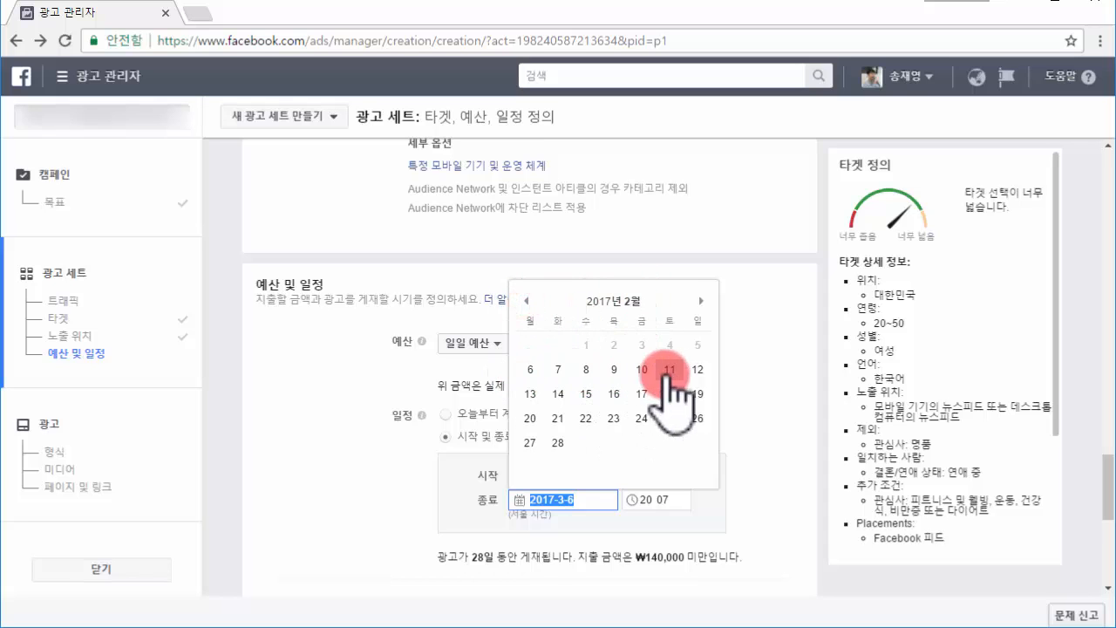
left_click(614, 369)
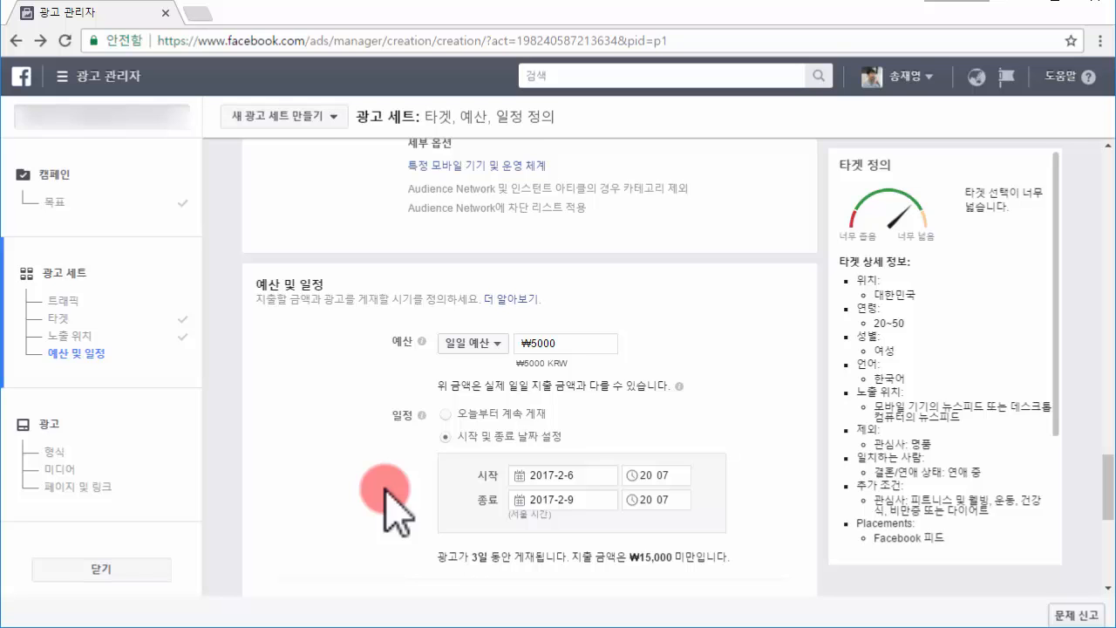
Step: Name the ad set 다이어트 여자 20-50 and continue to the ad creation stage
scroll(385, 509, "down", 2)
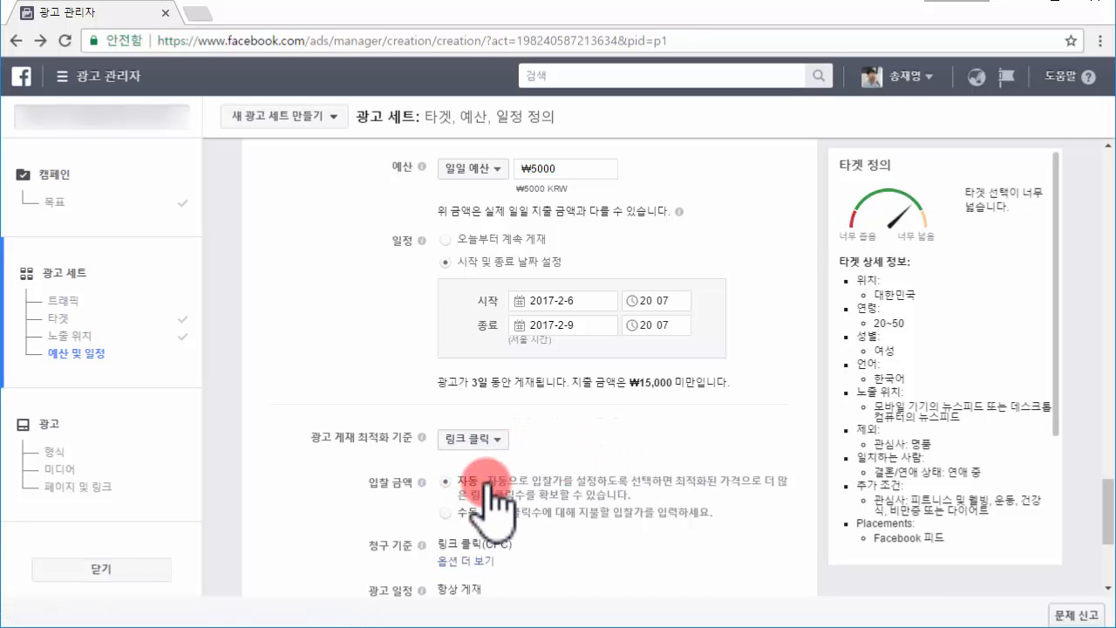
scroll(567, 449, "down", 3)
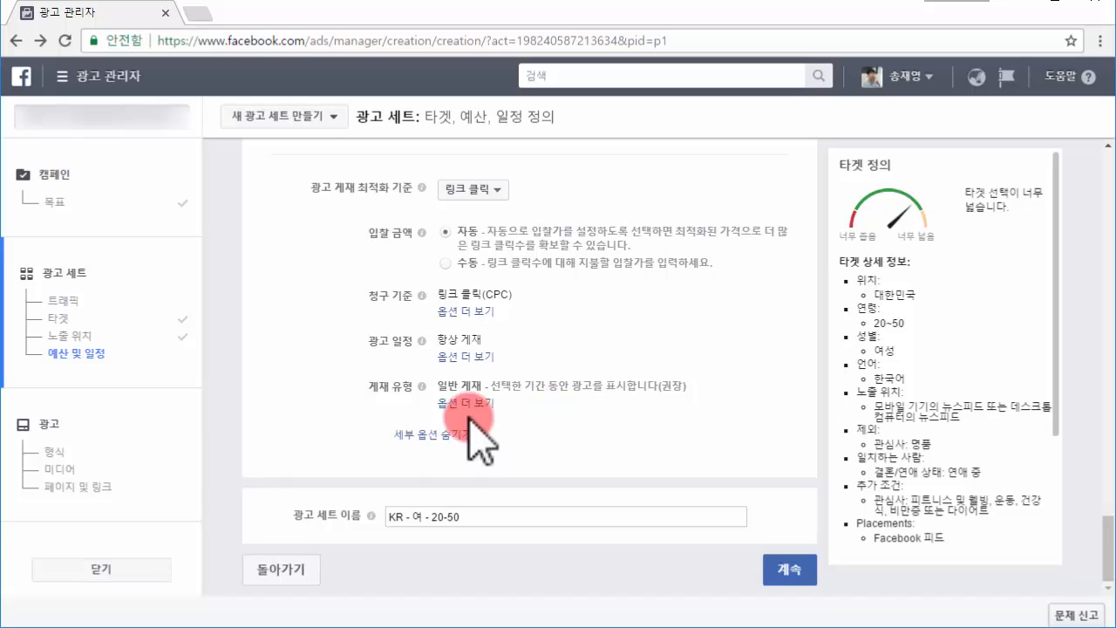
left_click(475, 515)
key("ctrl+a")
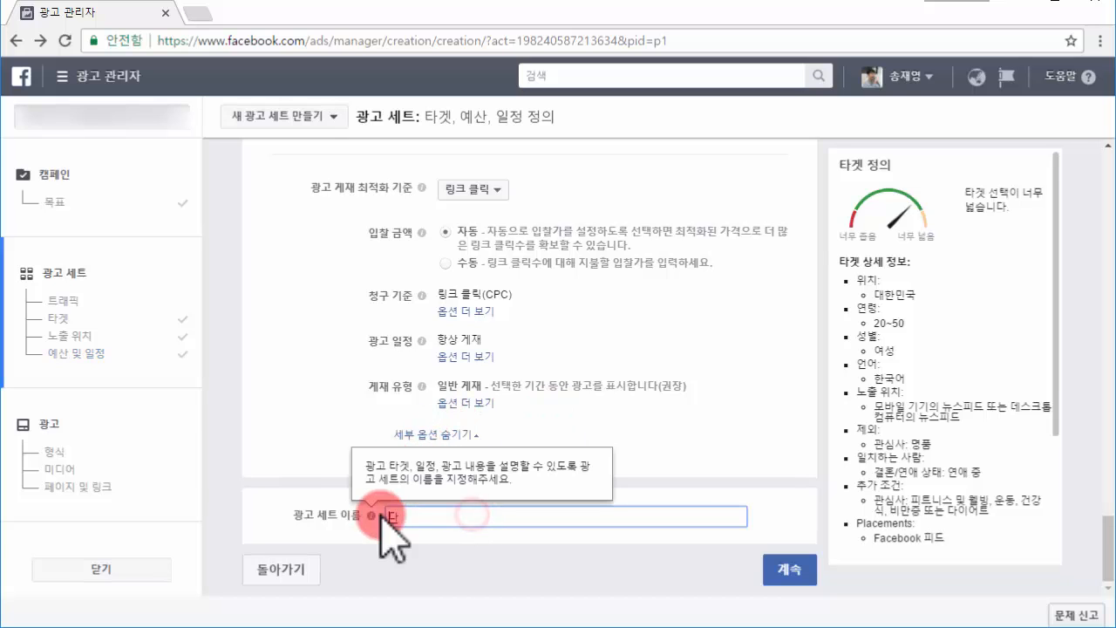
type("다이어트 여자 20-50")
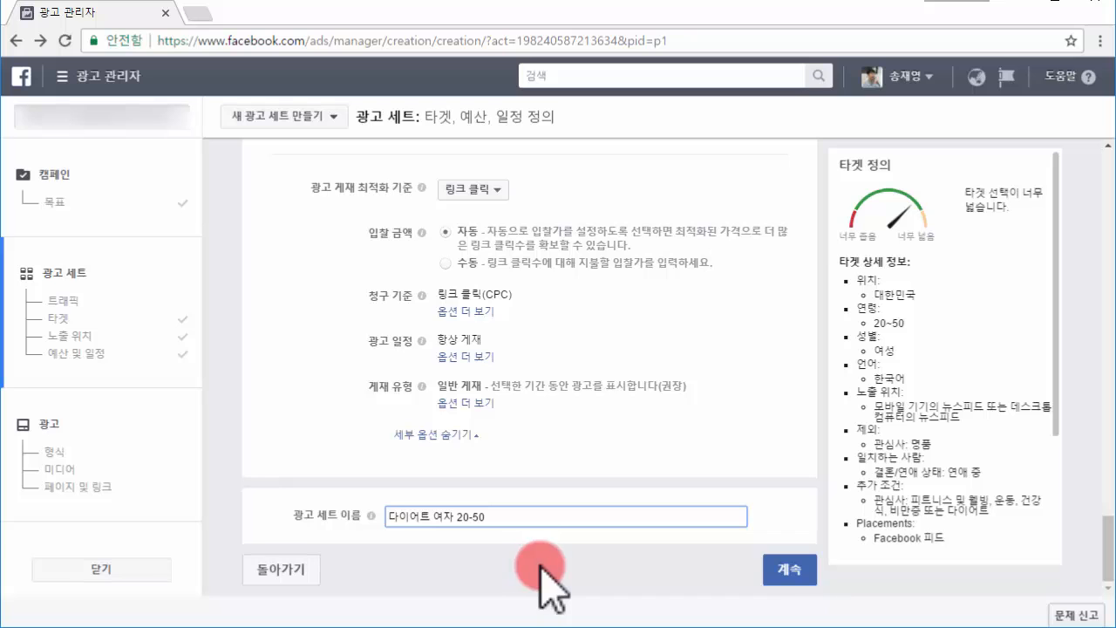
left_click(786, 569)
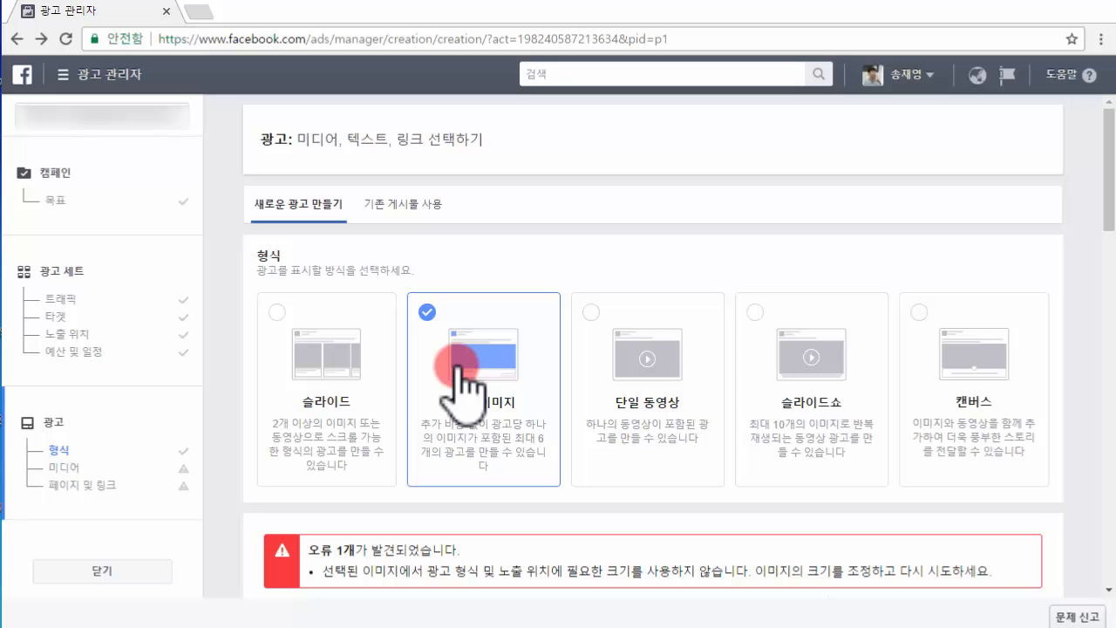
scroll(460, 388, "down", 1)
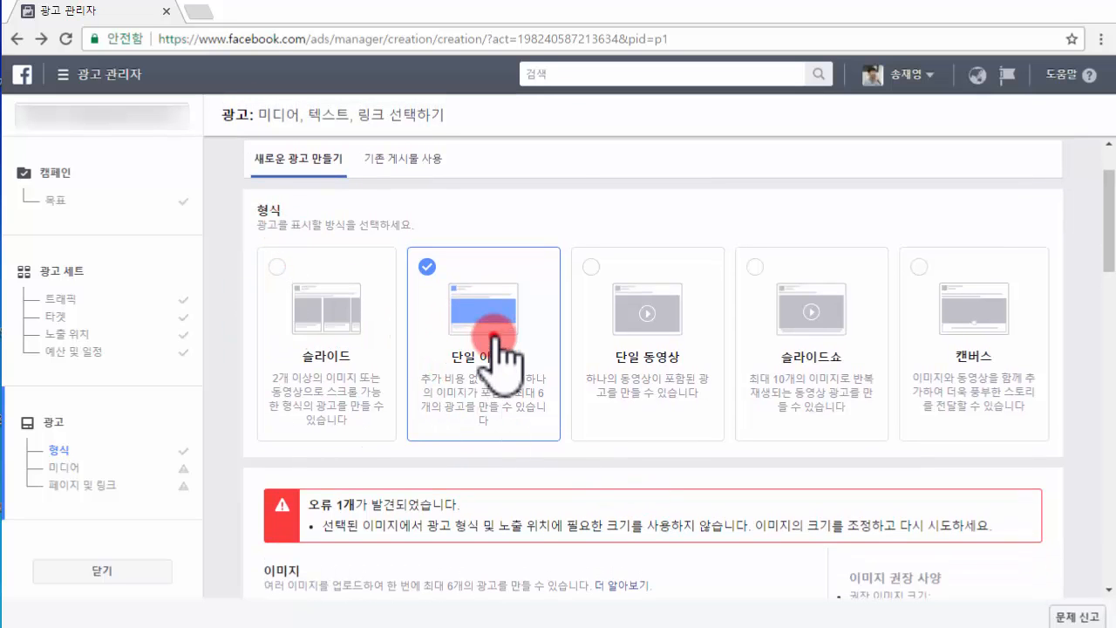
scroll(518, 456, "down", 2)
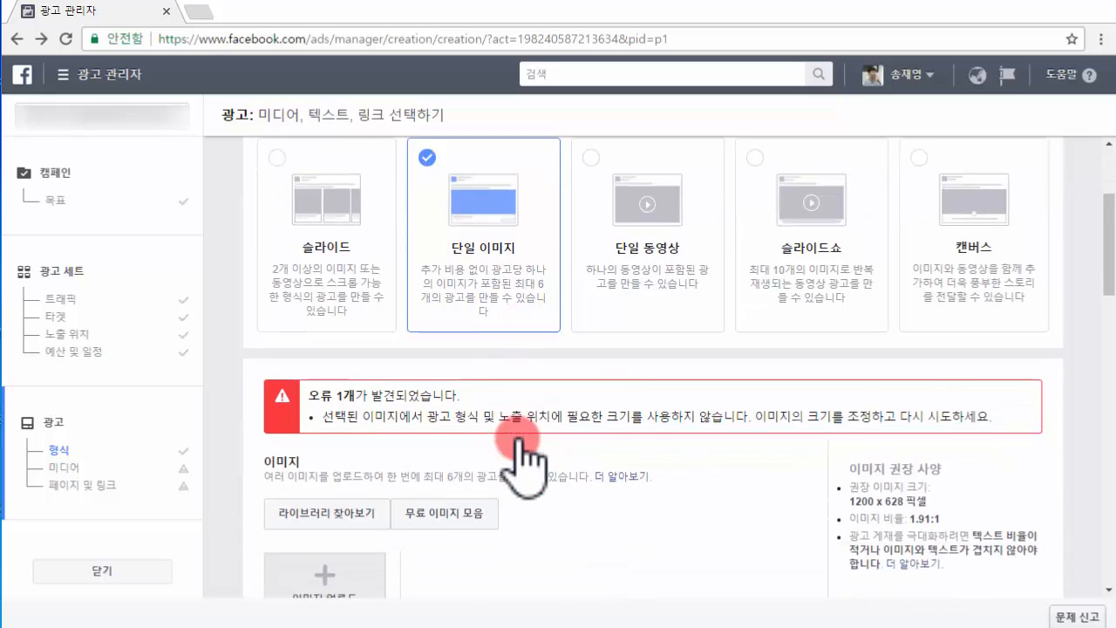
scroll(519, 462, "down", 3)
left_click(349, 427)
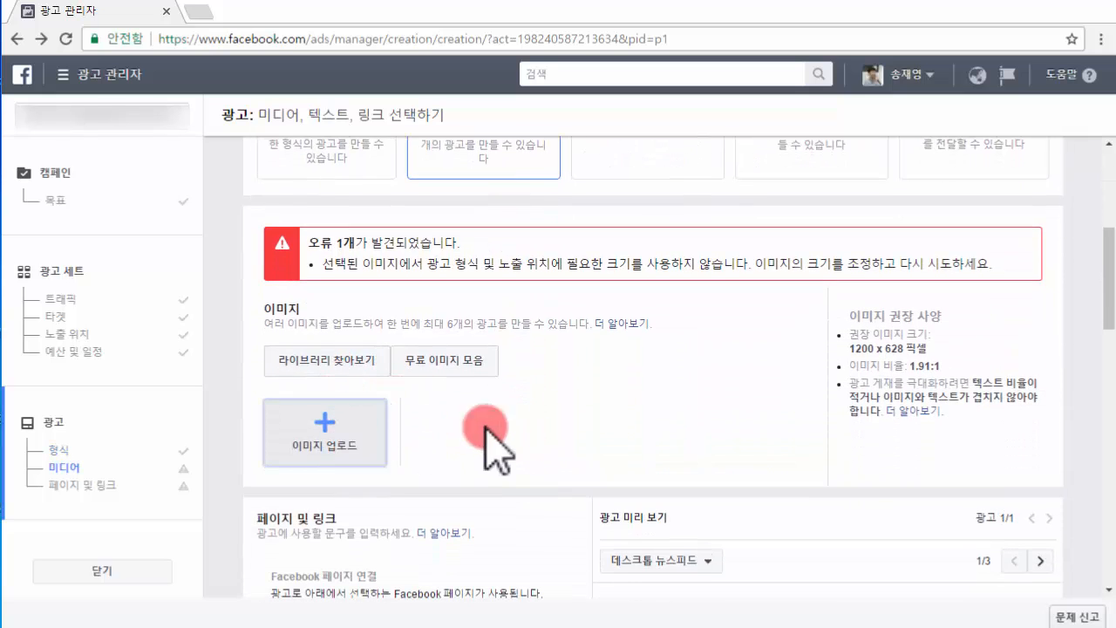
left_click(375, 424)
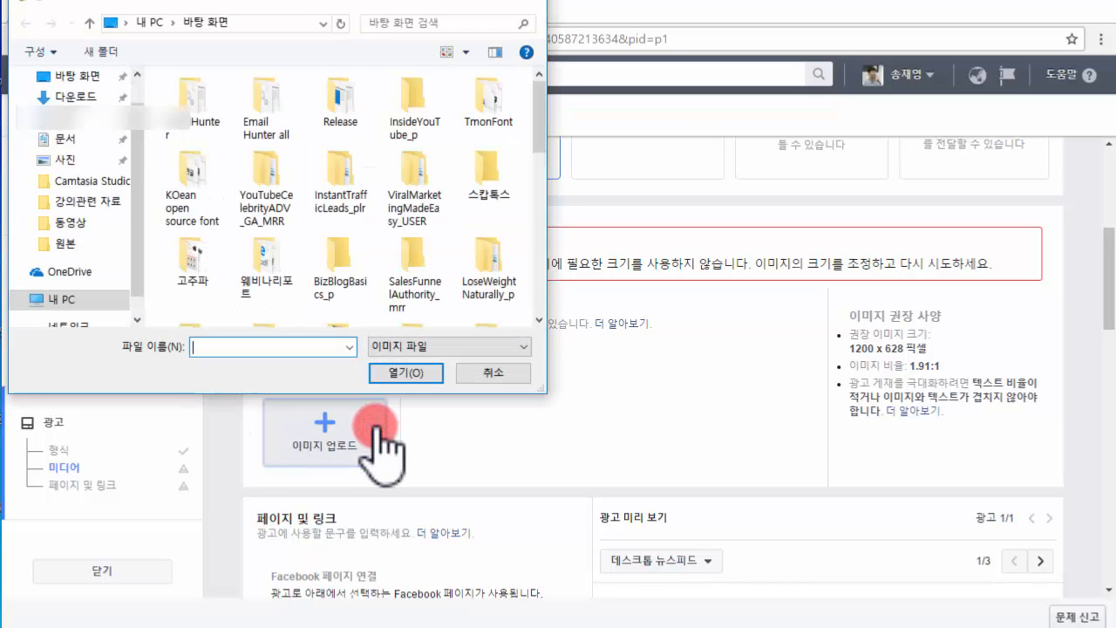
key("Escape")
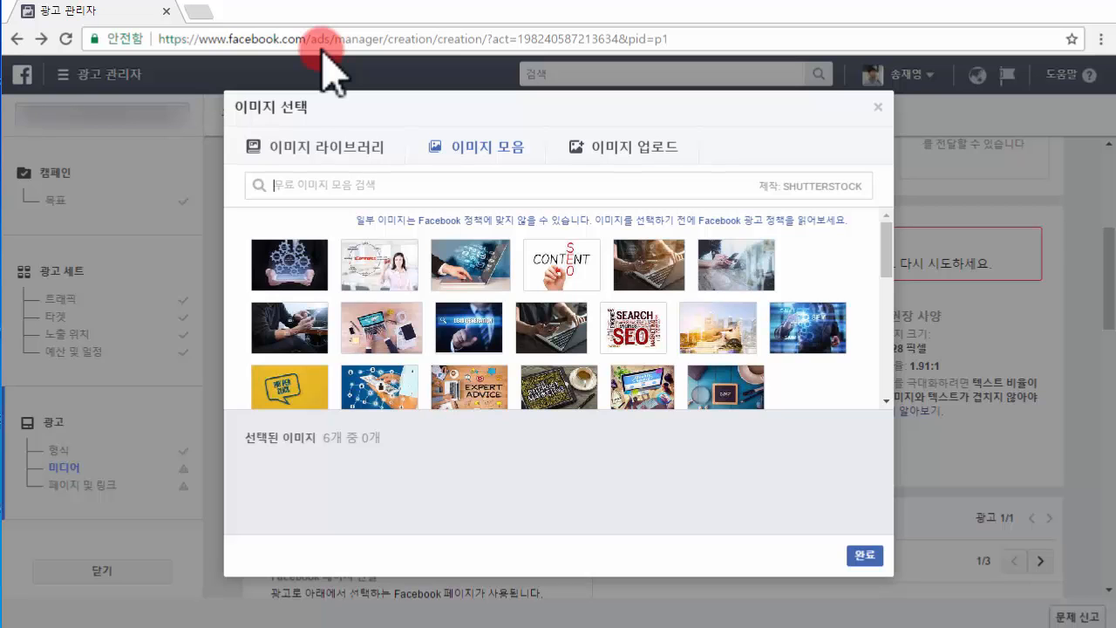
Step: Search the free stock images for 다이어트 and add the woman-in-kitchen photo and the bathroom scale photo to the ad
type("대임")
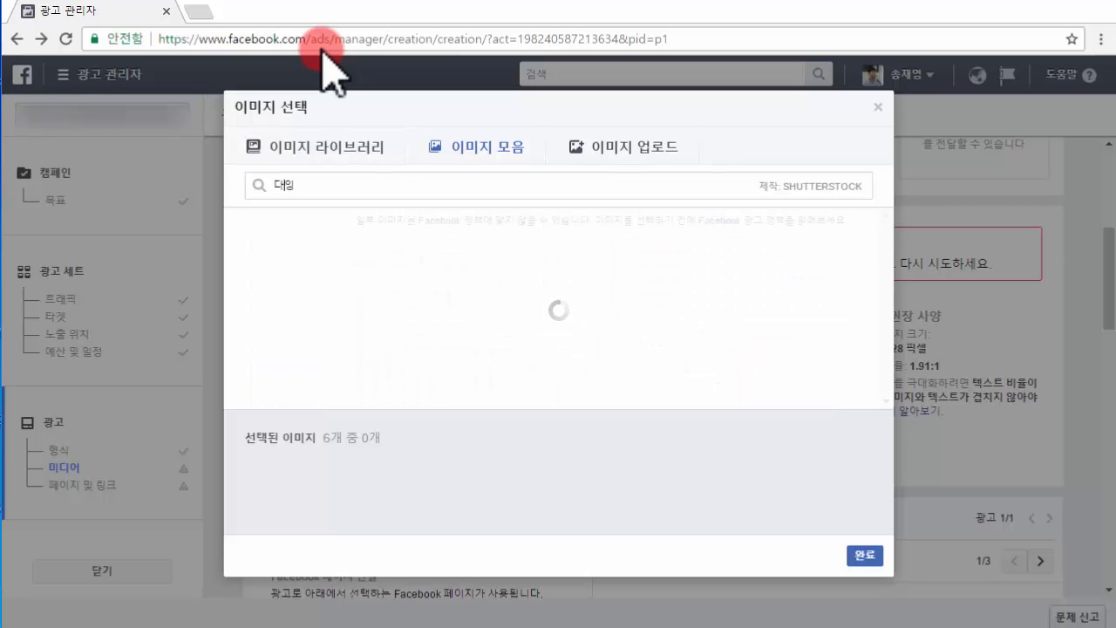
type("어트")
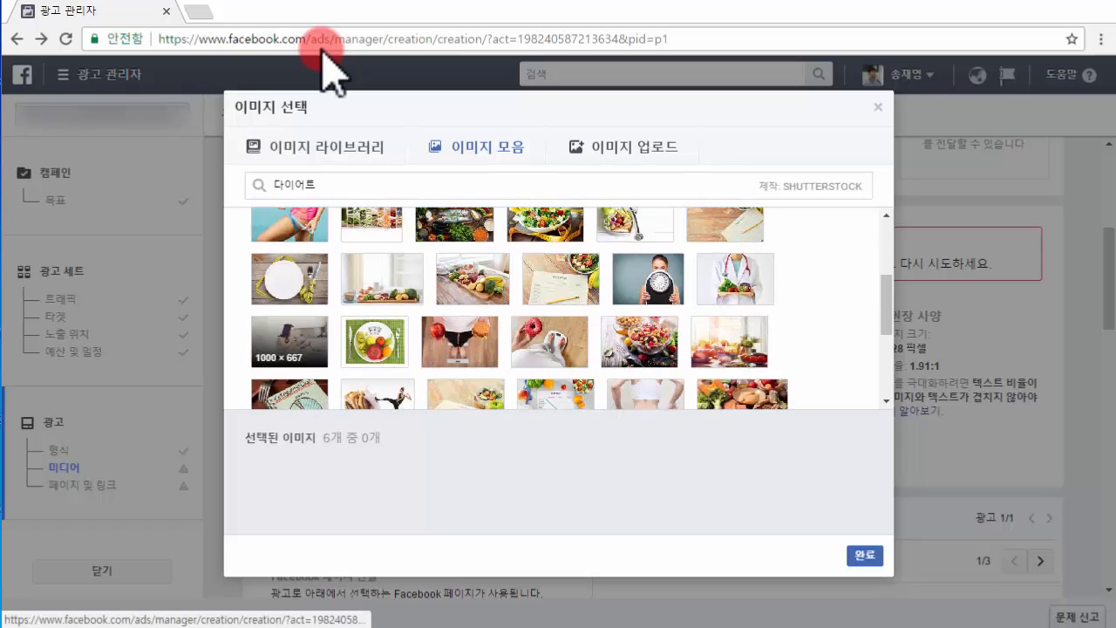
left_click(290, 341)
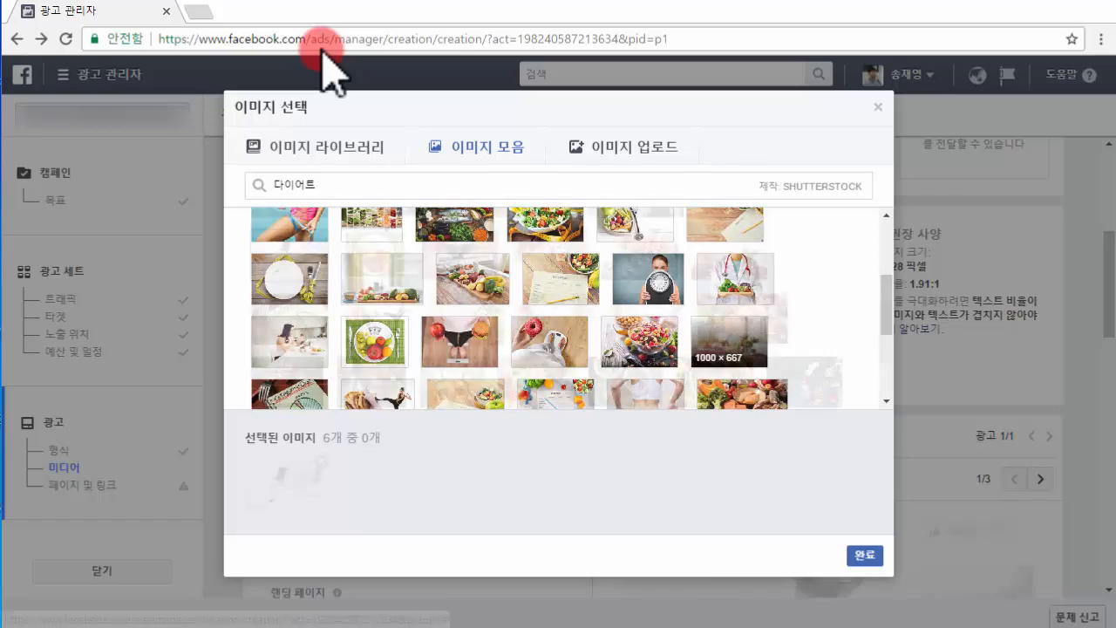
scroll(452, 381, "down", 1)
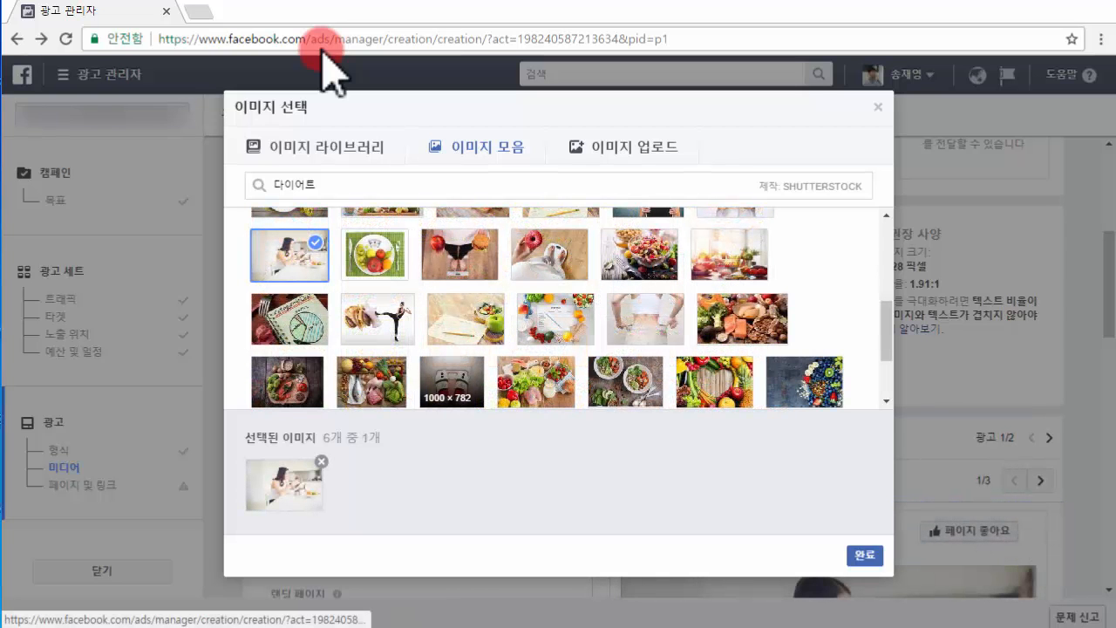
left_click(451, 381)
left_click(864, 555)
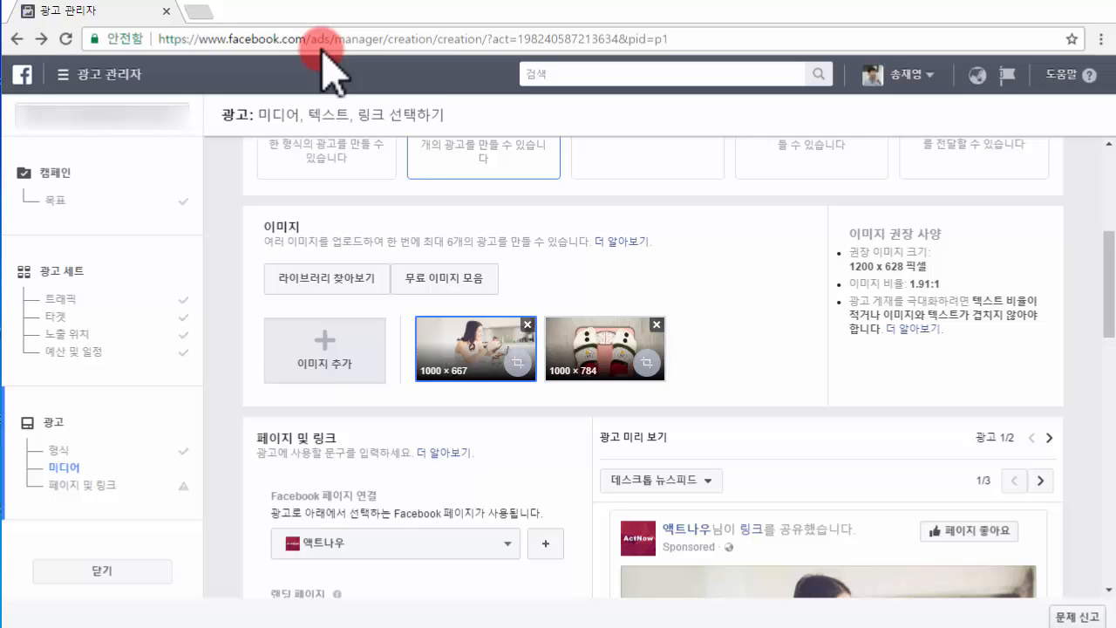
Step: Set the Facebook page connected to the ads to 오빠랑다이어트
scroll(321, 52, "down", 1)
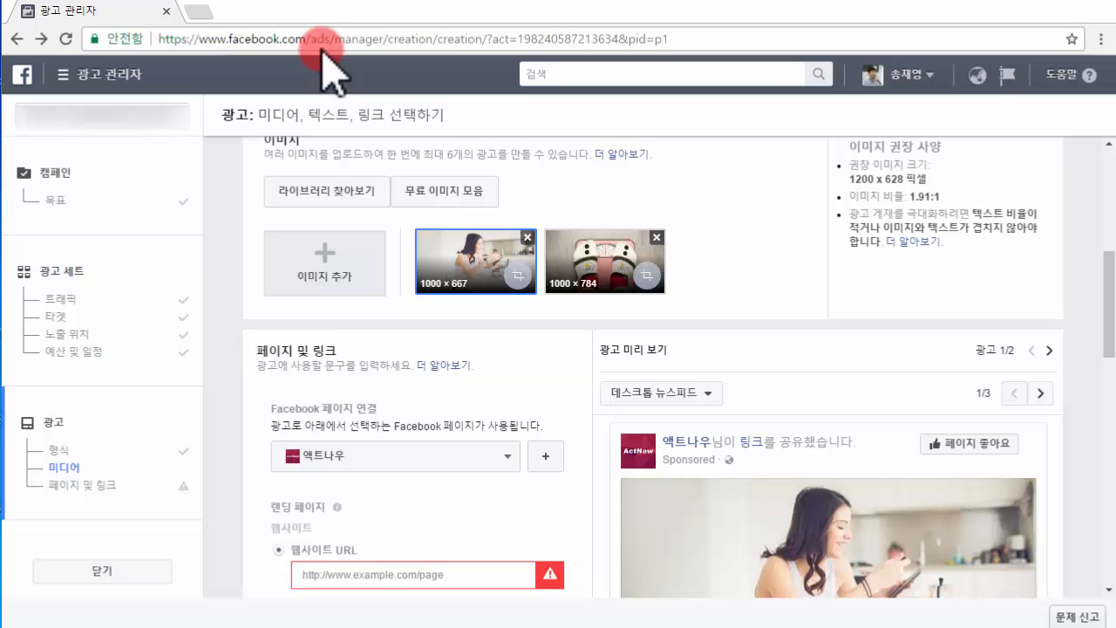
scroll(321, 53, "up", 2)
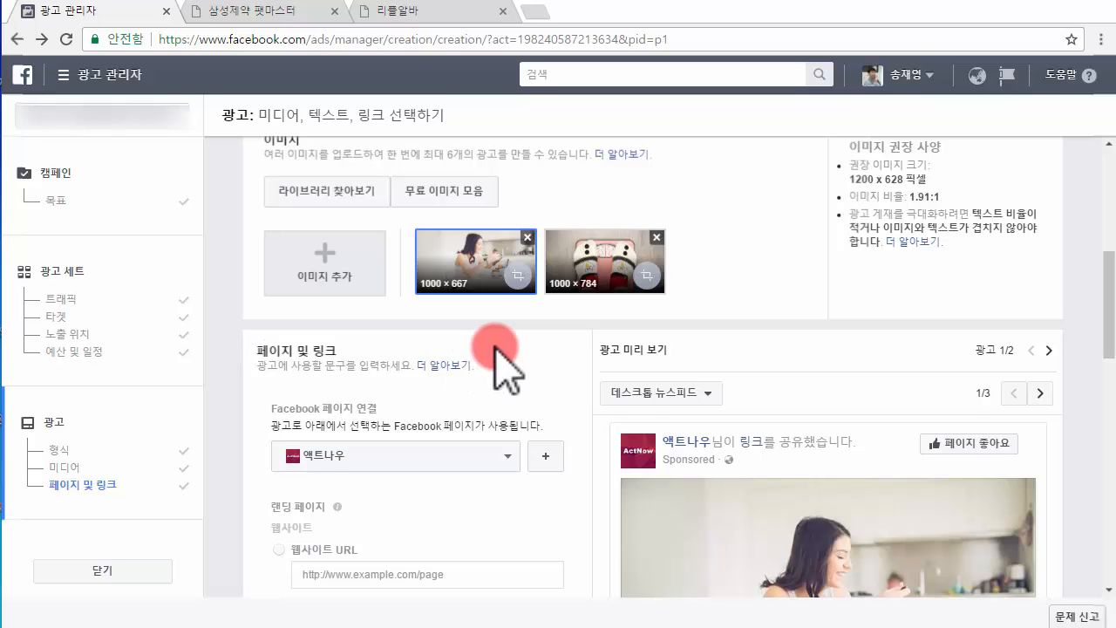
scroll(495, 366, "down", 2)
left_click(398, 281)
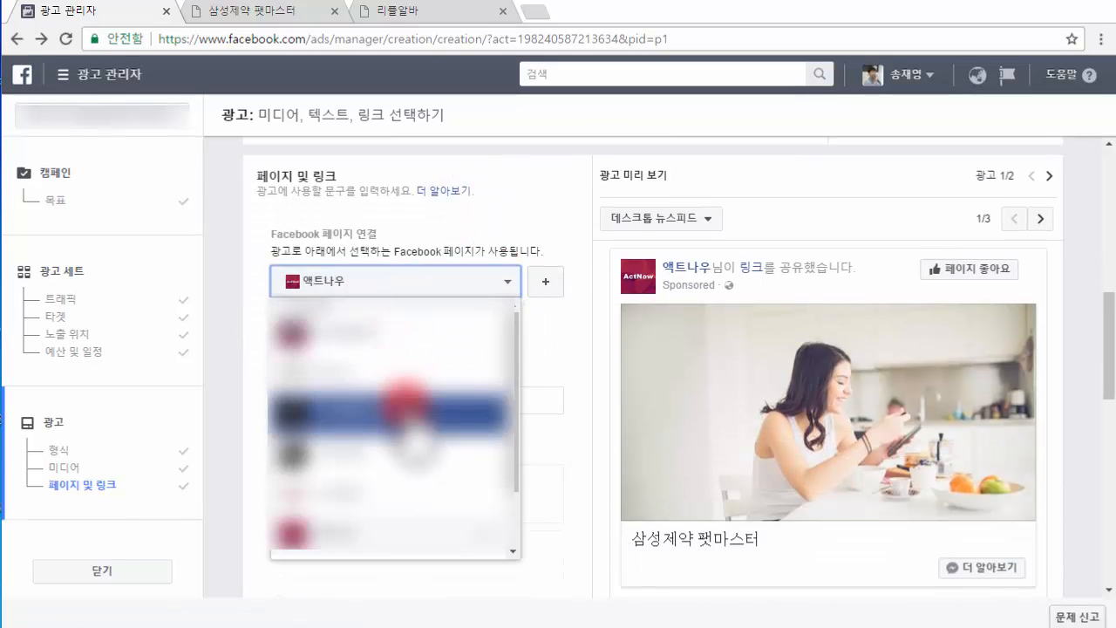
scroll(405, 402, "down", 2)
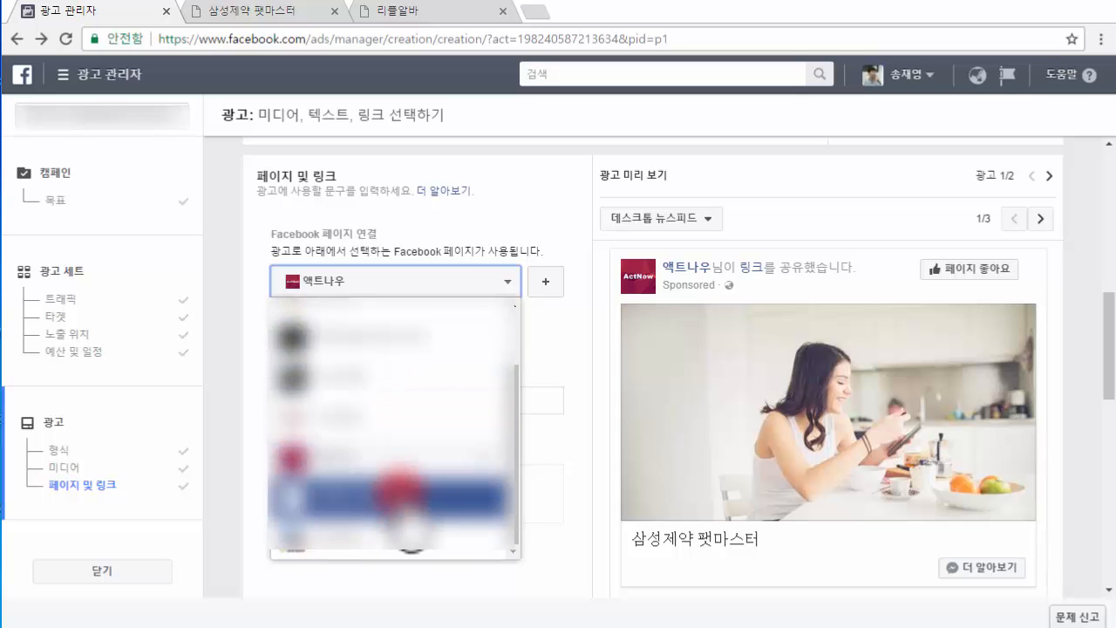
left_click(403, 504)
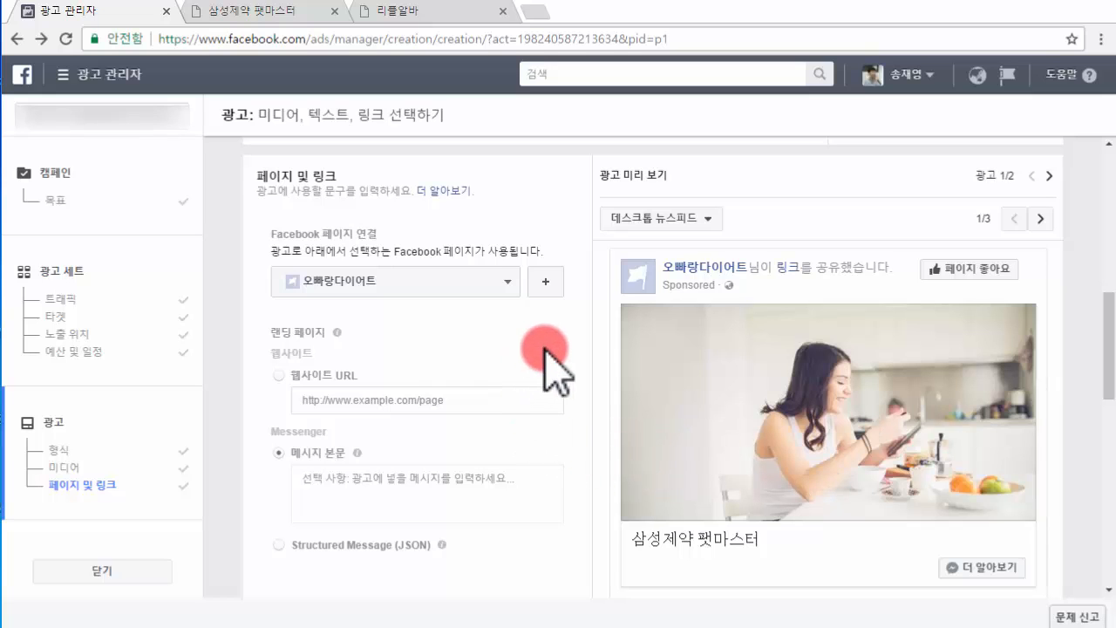
scroll(544, 353, "down", 1)
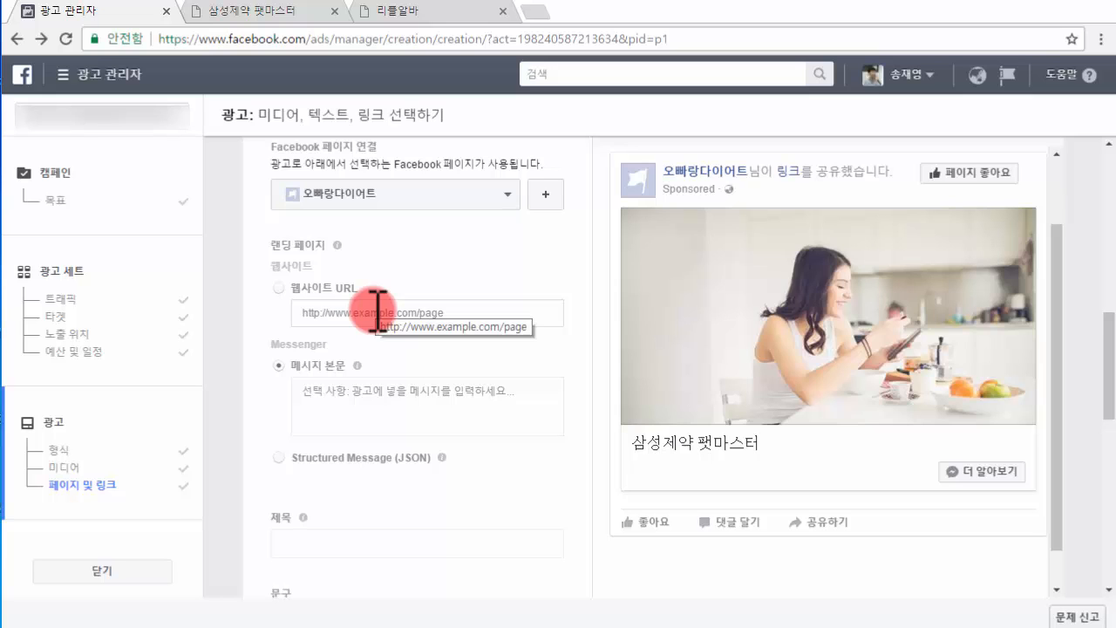
type("http://replyalba.co.kr/pt/D9XDdmZo3I")
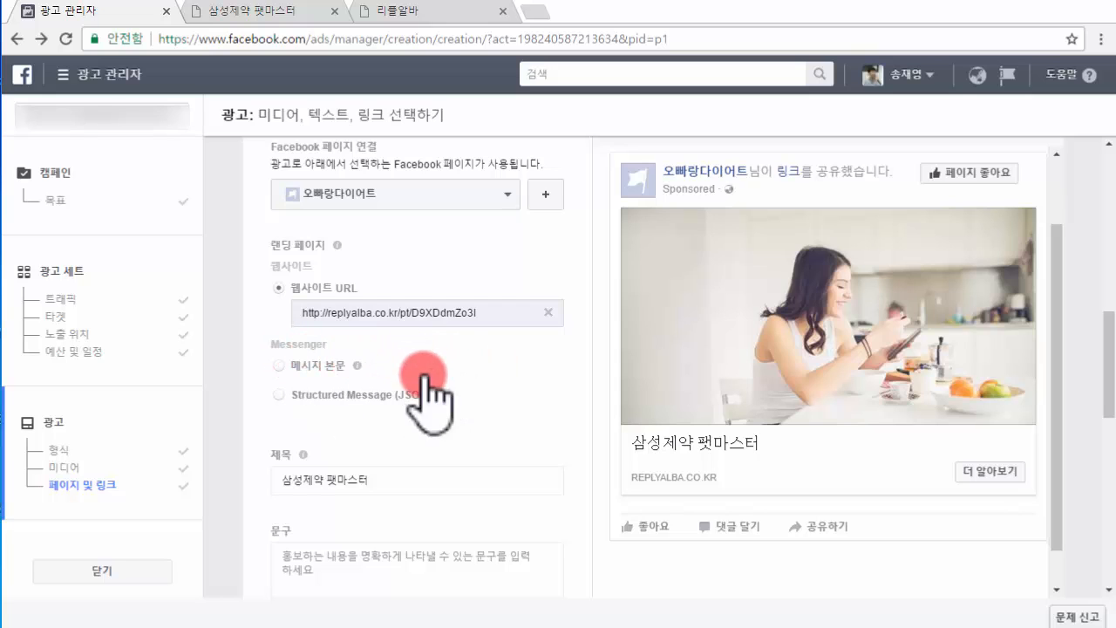
scroll(441, 397, "down", 2)
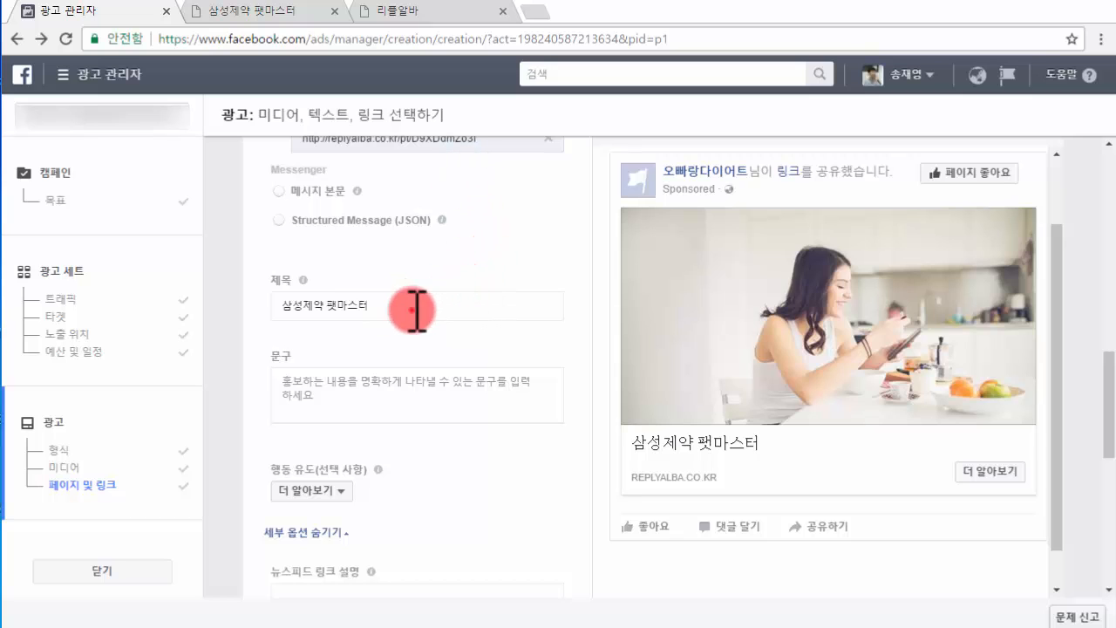
left_click_drag(413, 309, 218, 309)
key("ctrl+v")
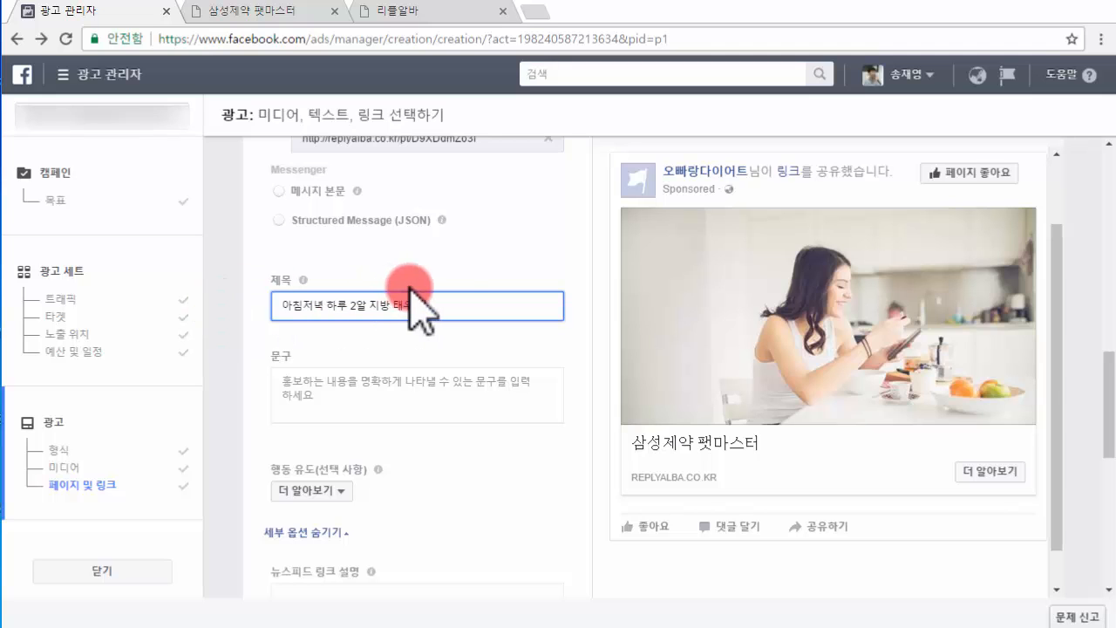
Step: Enter the ad text "지방을 태우려면 운동만 가지고는 부족합니다. 지방분해 호르몬 분비를 돕는 지원군이 필요합니다." and choose the 더 알아보기 call to action
left_click(329, 381)
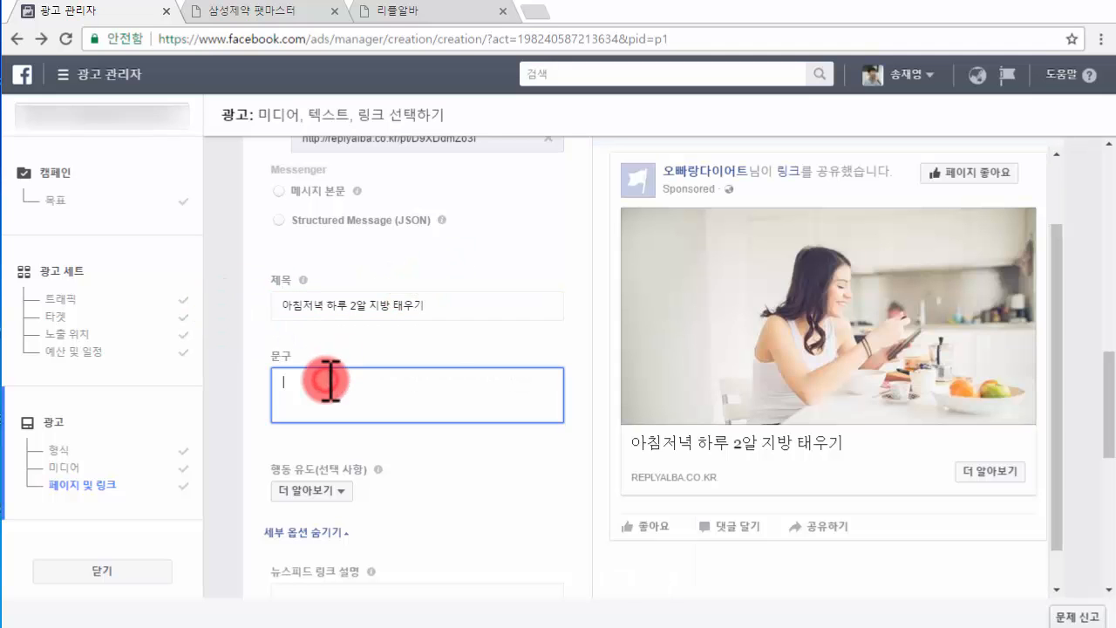
type("지방을 태우려면 운동만 가지고는 부족합니다. 지방분해 호르몬 분비를 돕는 지원군이 필요합니다.")
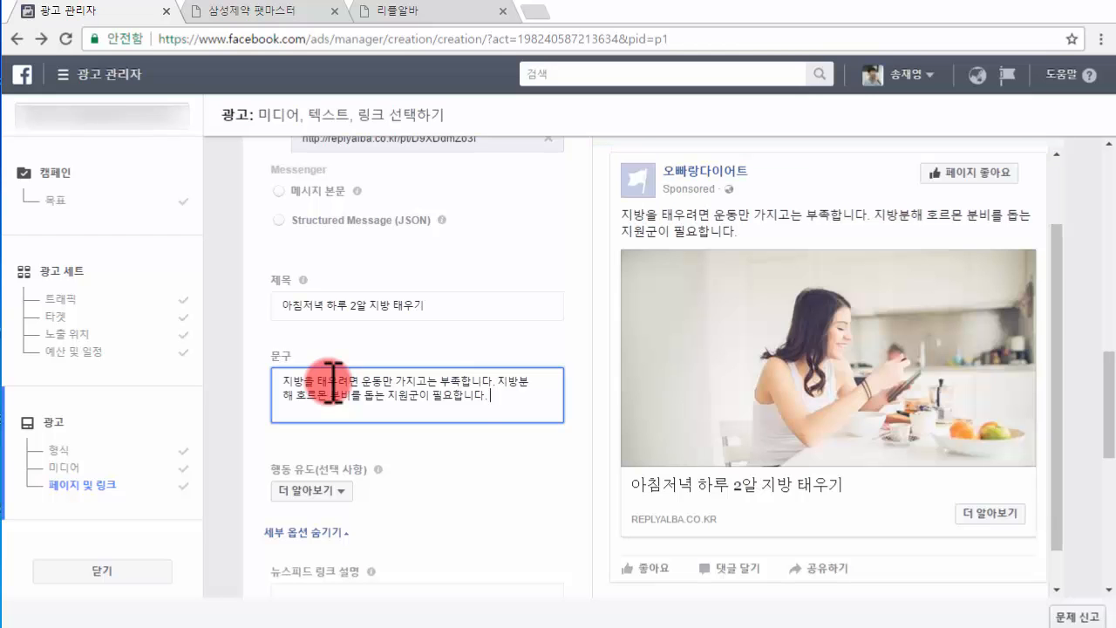
left_click(338, 491)
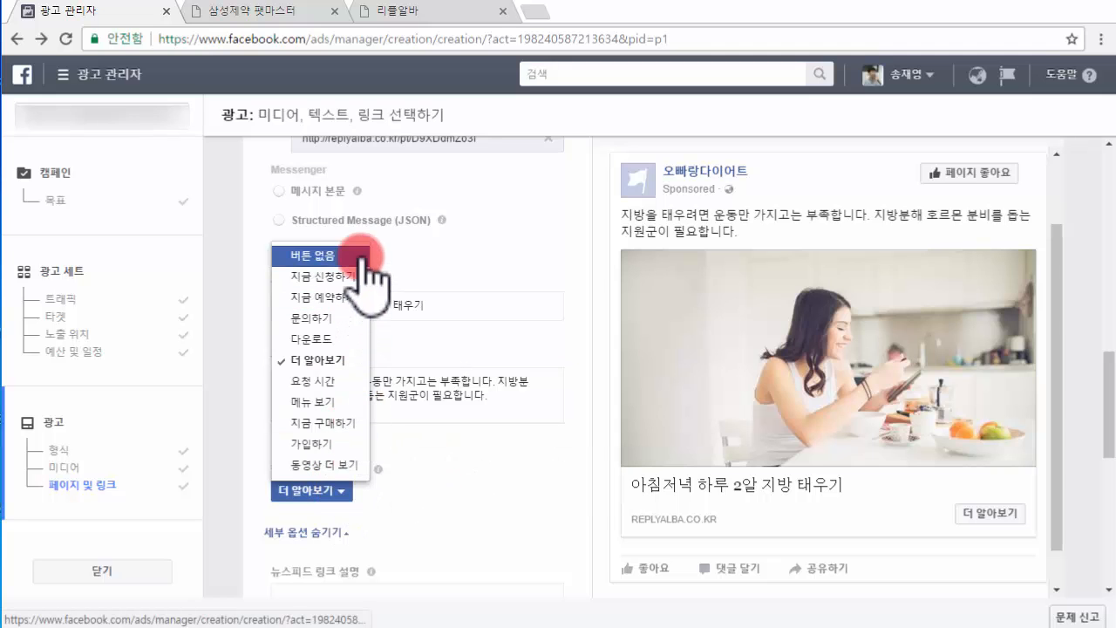
left_click(340, 361)
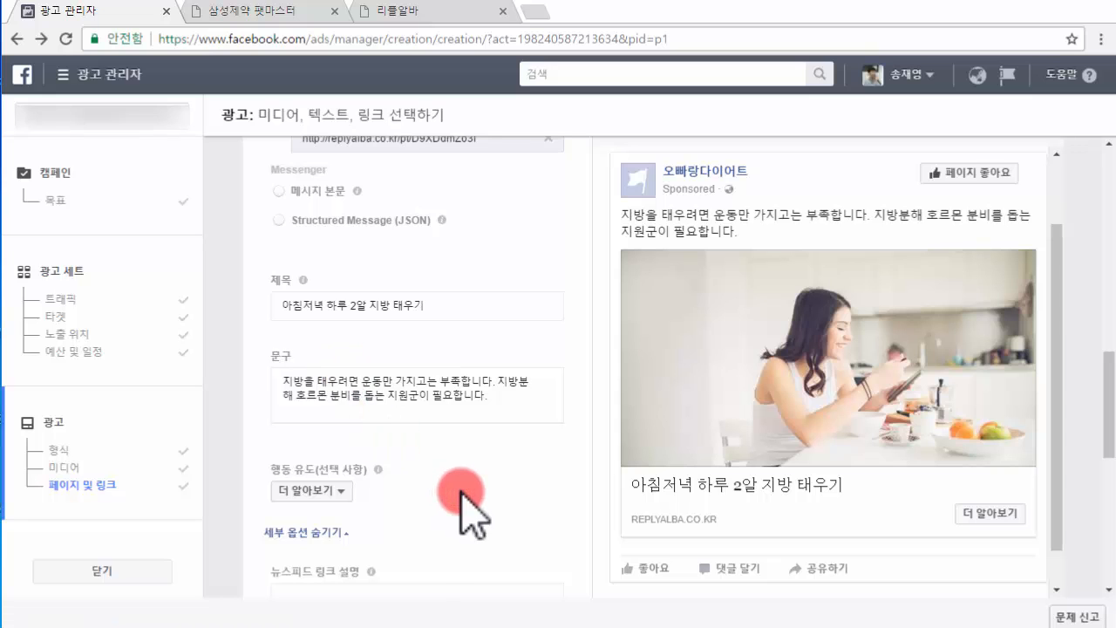
Step: Set the news feed link description to "87년 전통의 삼성제약이 아프리카 야생망고의 씨앗 추출물로 만든 식약처 인증 건강기능식품. 인체시험결과가 궁금하시다면 조금 더 알아보세요."
scroll(463, 510, "down", 1)
left_click(1058, 578)
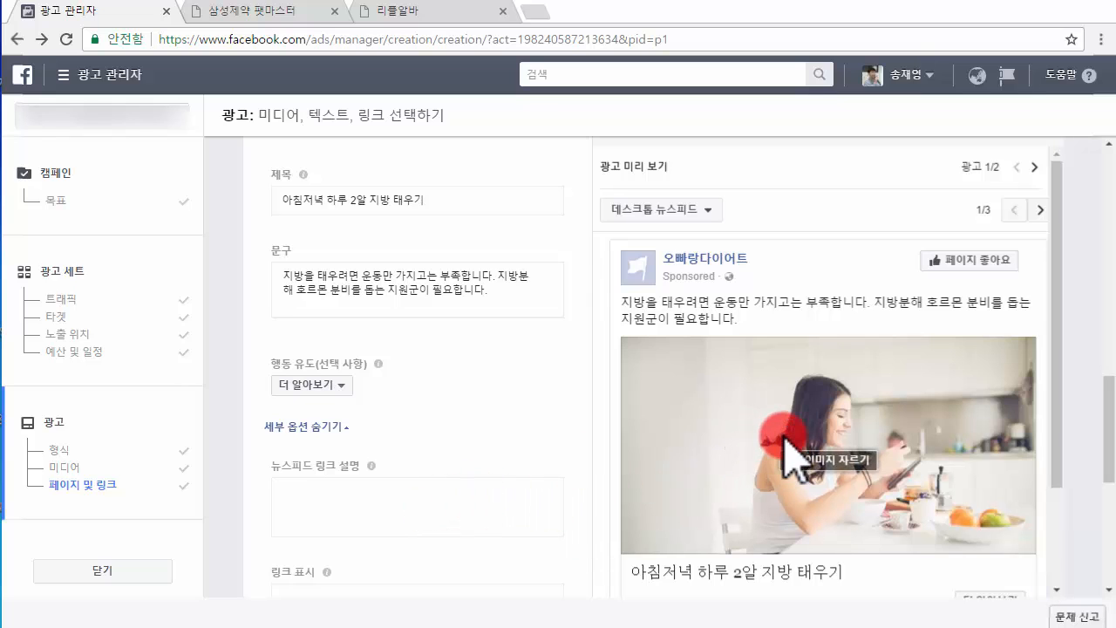
scroll(765, 591, "down", 1)
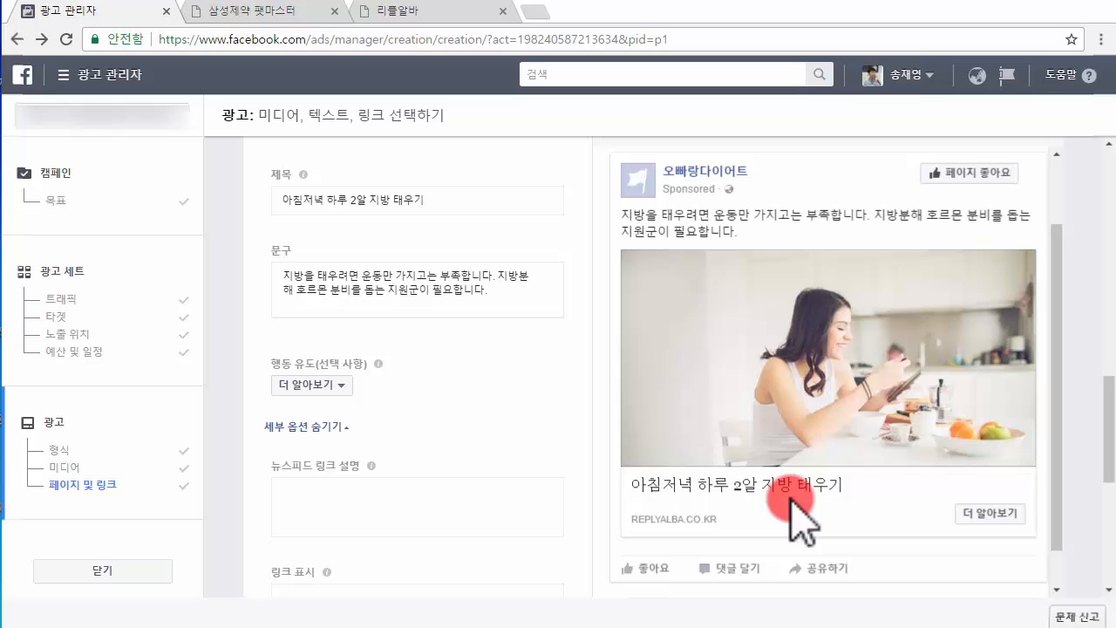
left_click(401, 503)
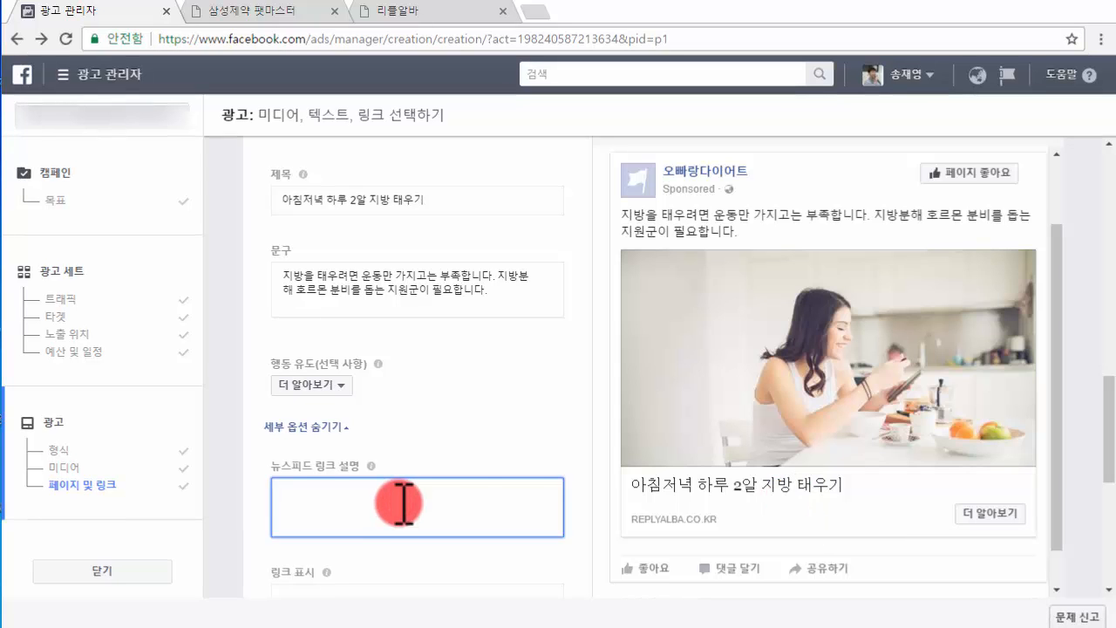
type("87년 전통의 삼성제약이 아프리카 야생망고의 씨앗 추출물로 만든 식약처 인증 건강기능식품. 인체시험결과가 궁금하시다면 조금 더 알아보세요")
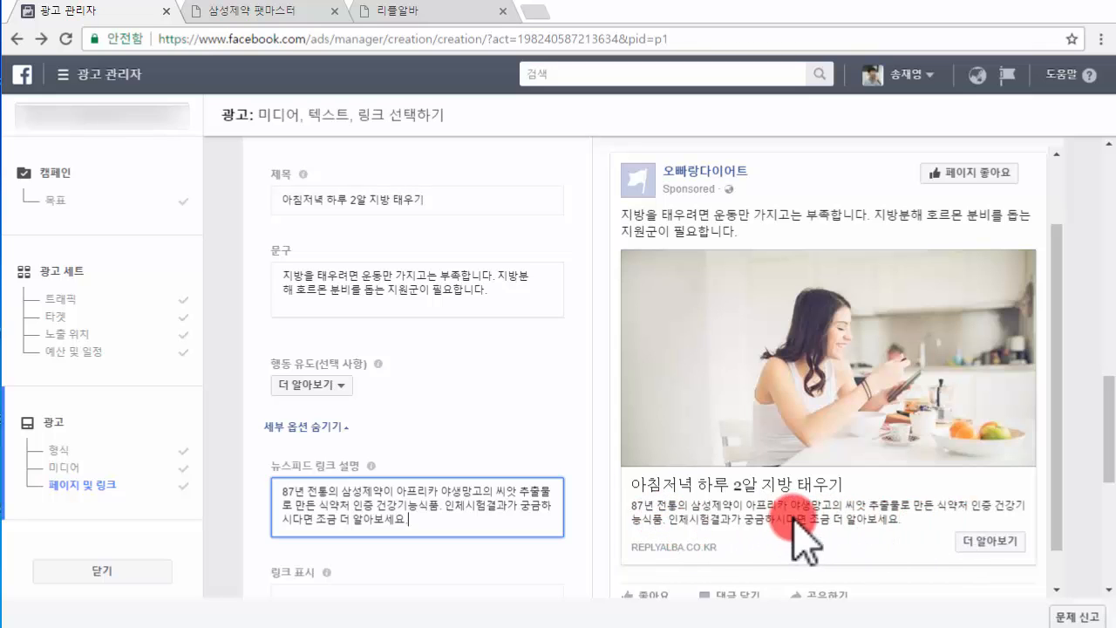
Step: Examine the remaining optional link and tracking settings, and preview the ad in the other placements and with the bathroom scale image
scroll(511, 474, "down", 2)
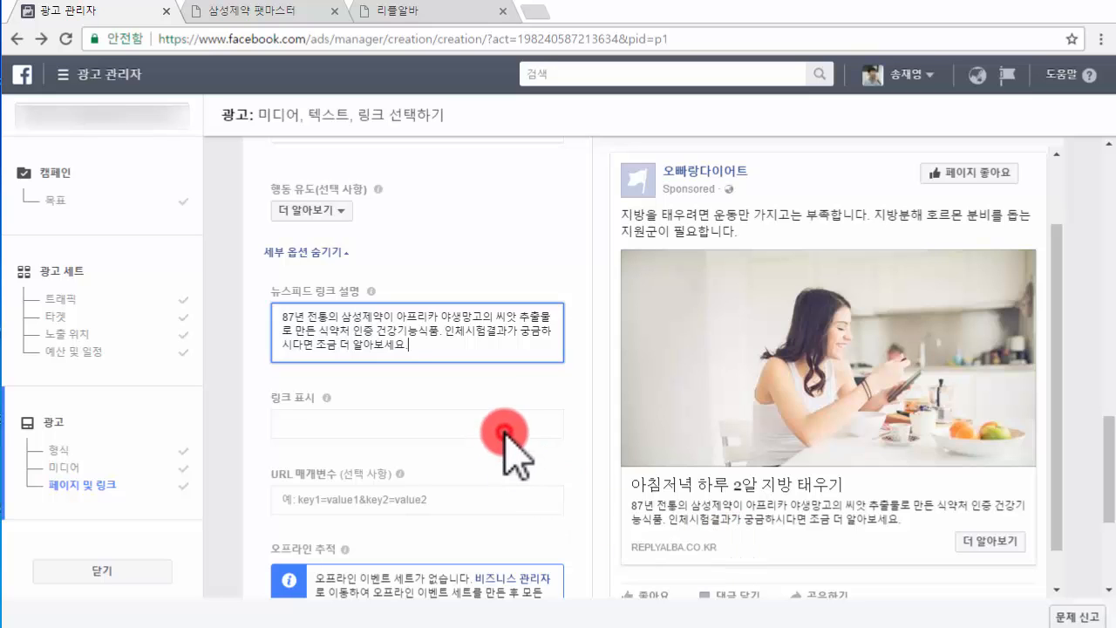
left_click(294, 424)
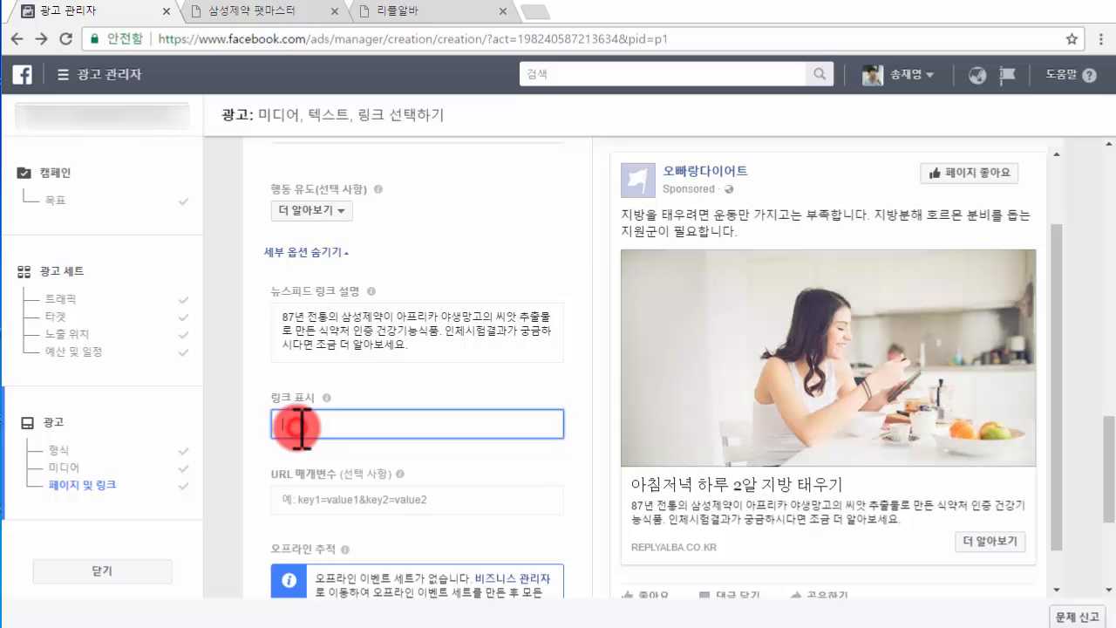
scroll(370, 296, "down", 2)
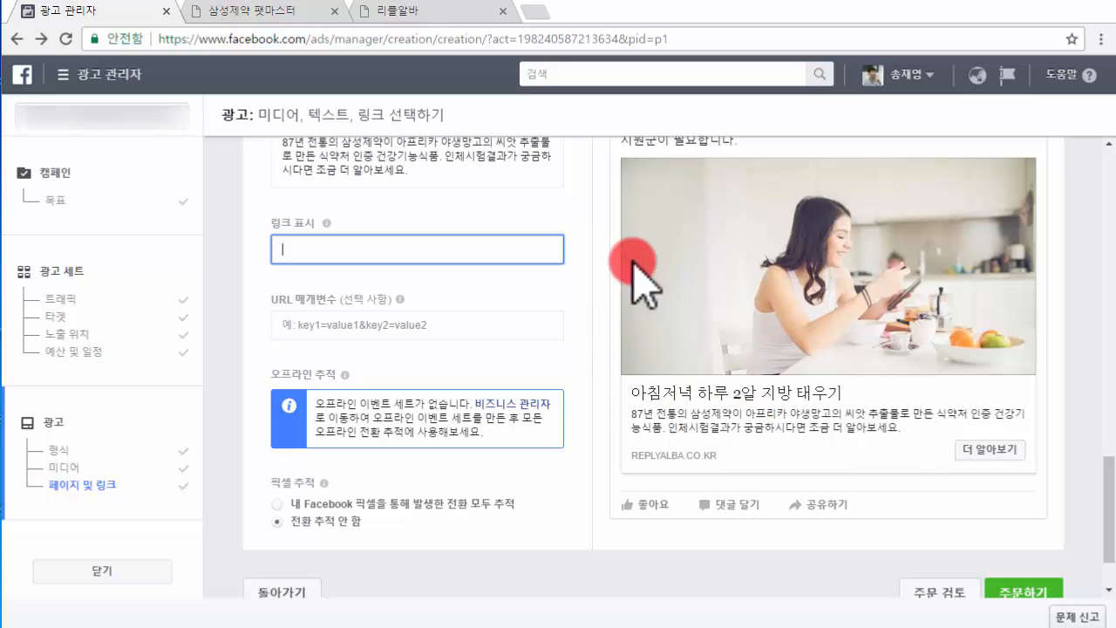
scroll(710, 274, "up", 2)
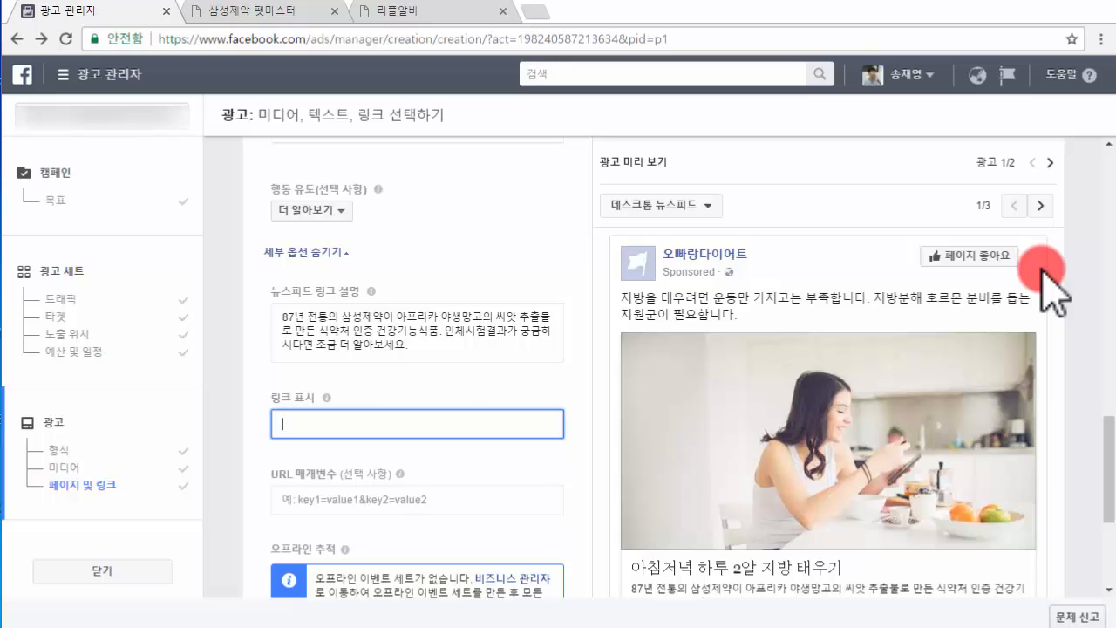
left_click(1039, 207)
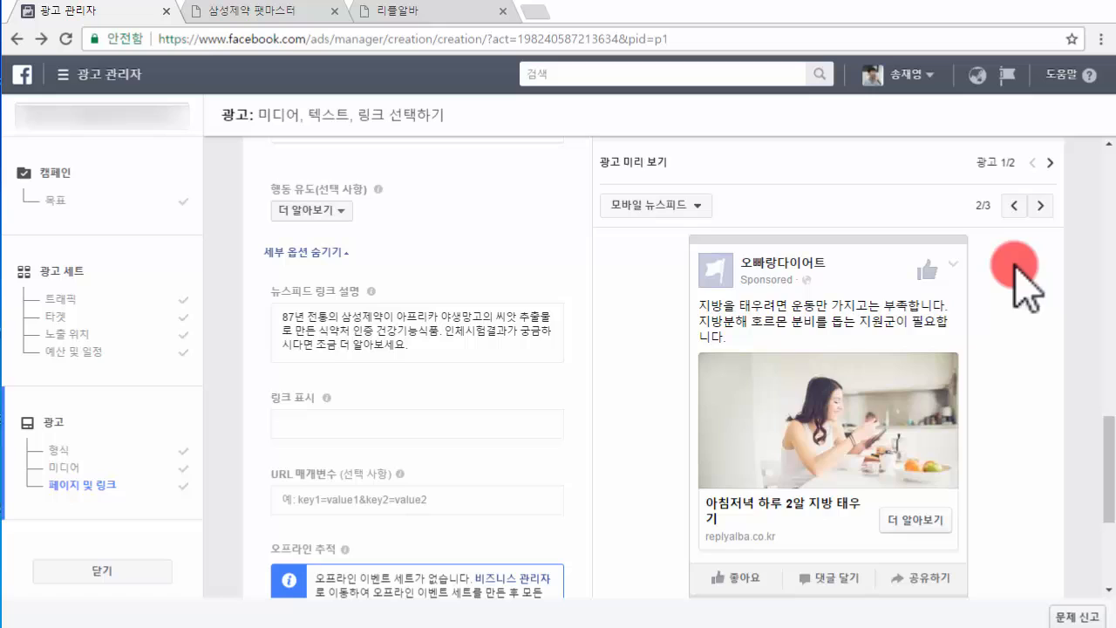
left_click(1039, 208)
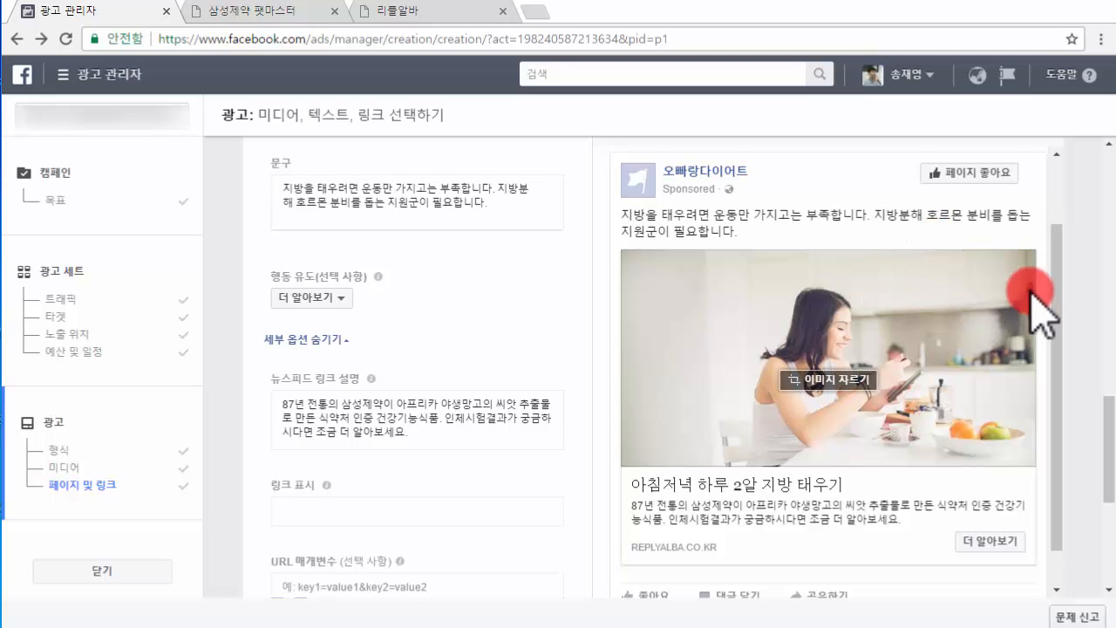
scroll(1033, 305, "up", 1)
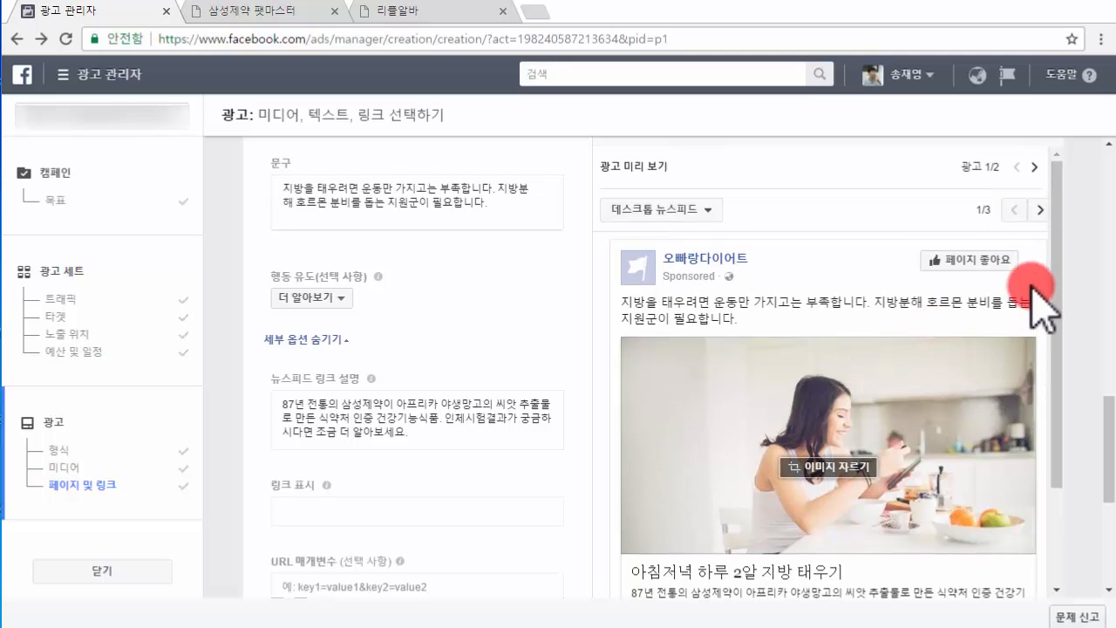
left_click(1040, 174)
scroll(911, 349, "down", 1)
scroll(922, 361, "up", 1)
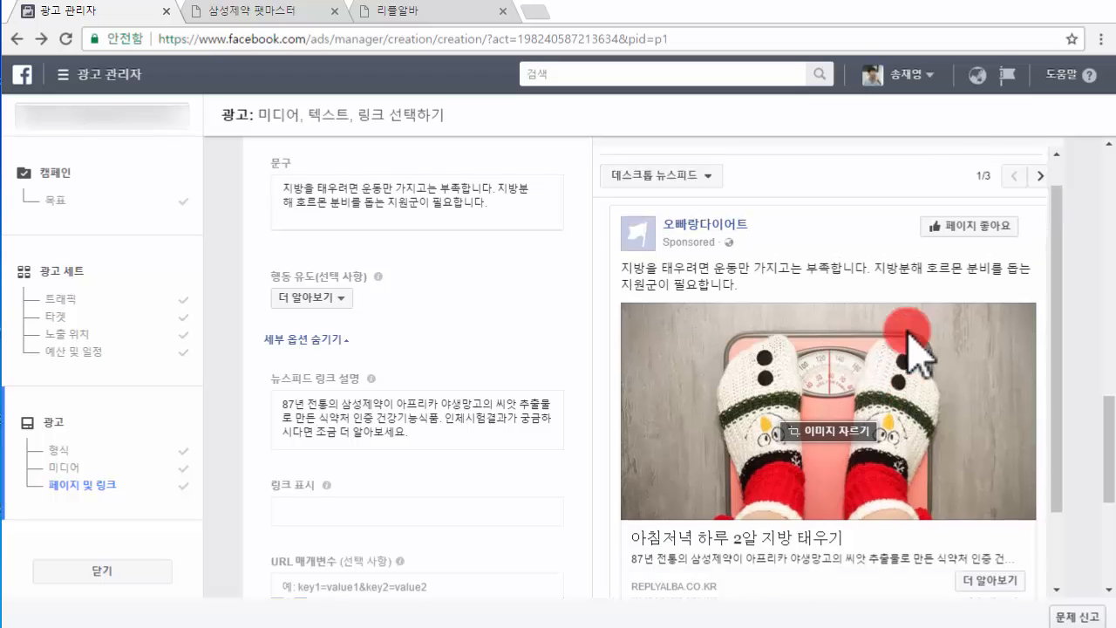
Step: Review the order summary of the campaign, ad set and ads, place the order, and continue to the 다이어트 campaign's ad sets
scroll(959, 349, "down", 5)
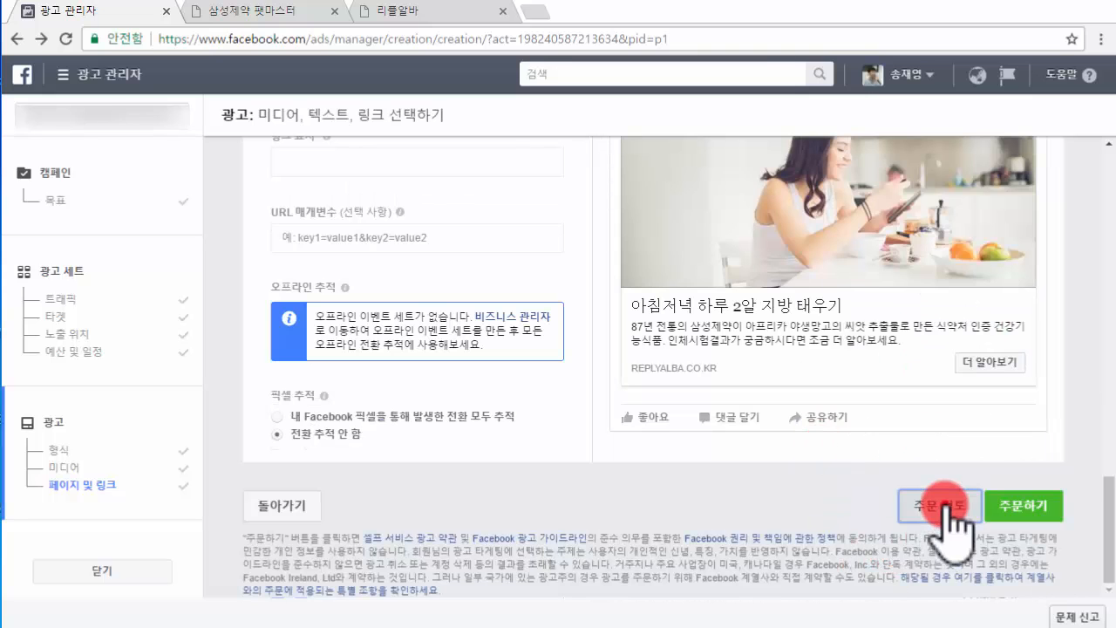
left_click(934, 440)
scroll(549, 306, "down", 3)
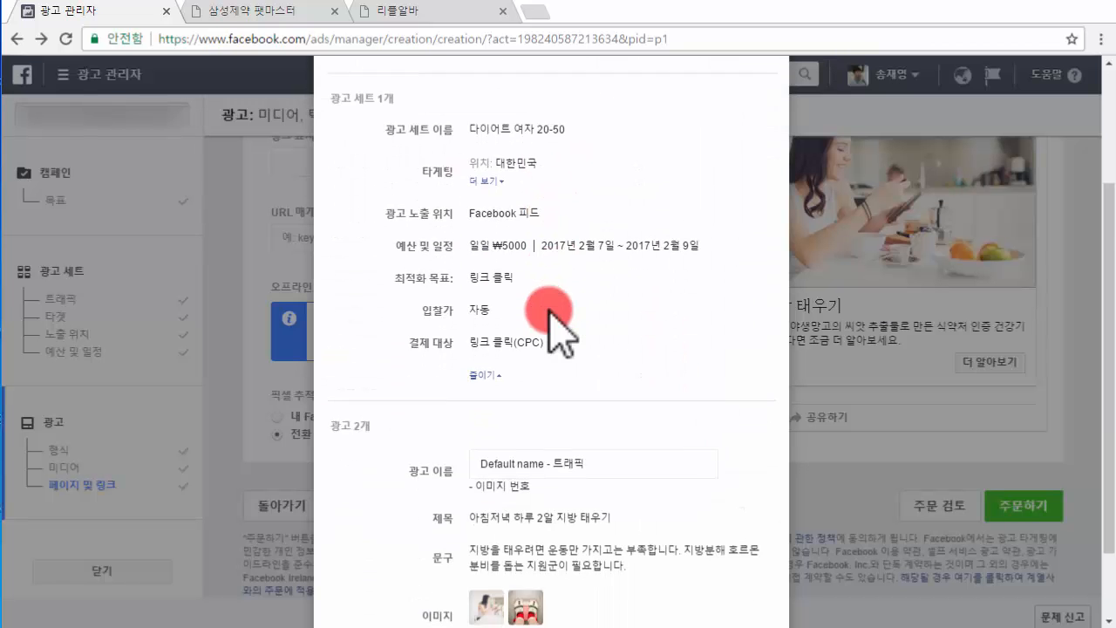
scroll(558, 331, "up", 2)
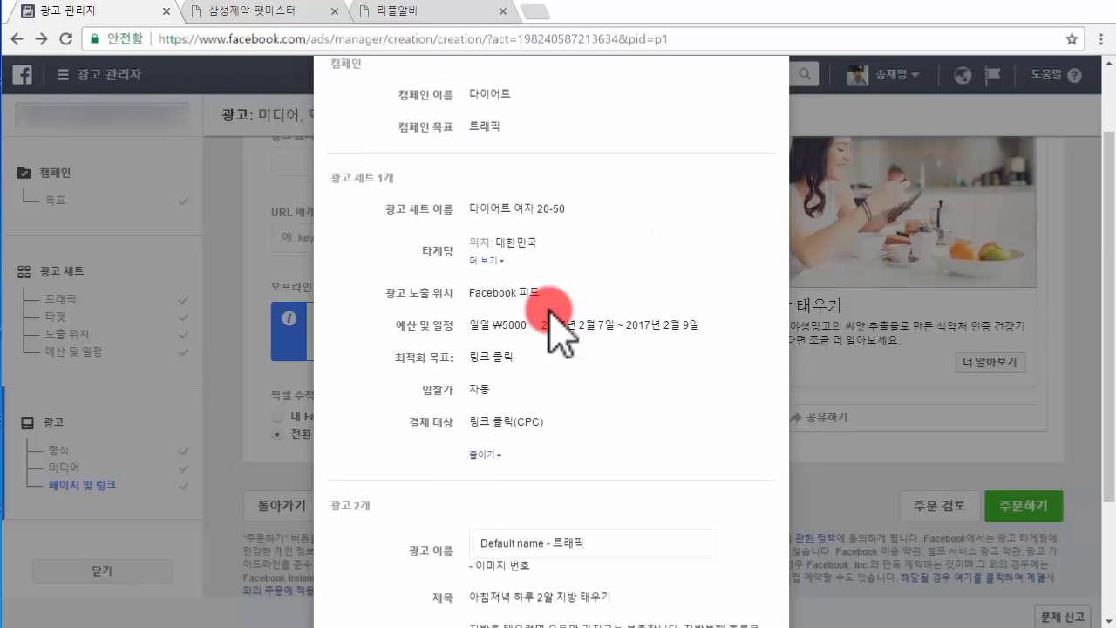
scroll(565, 327, "down", 2)
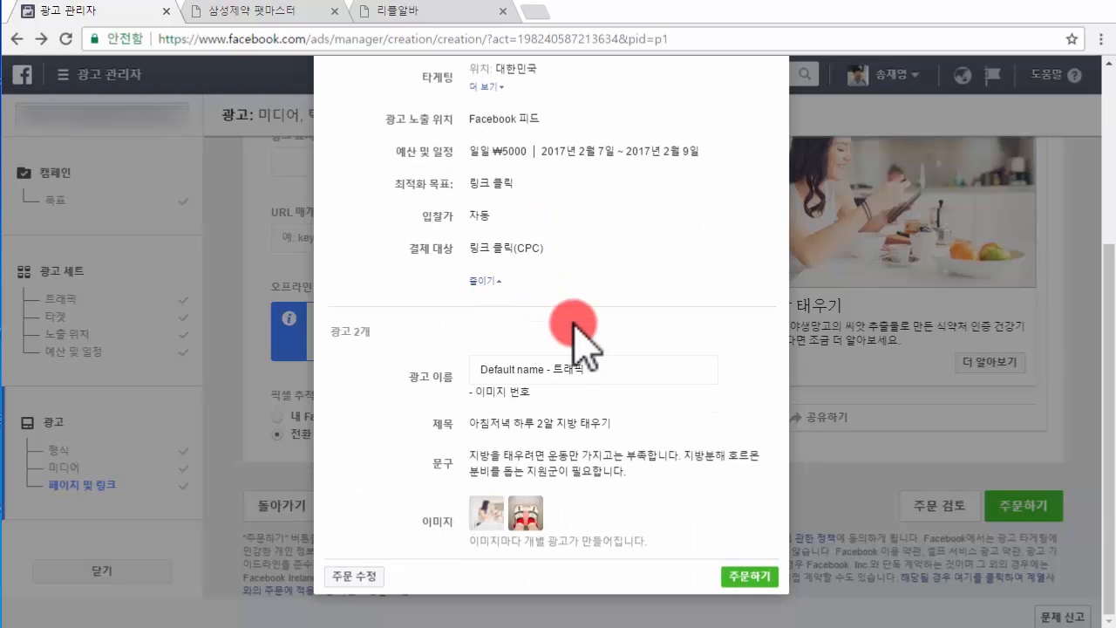
left_click(743, 579)
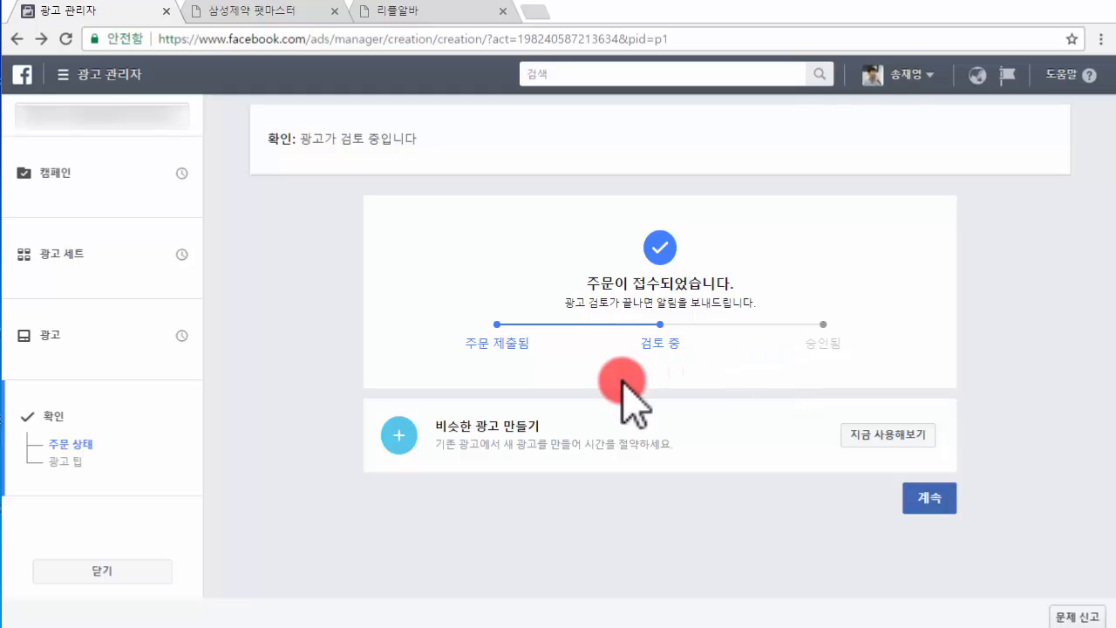
left_click(927, 496)
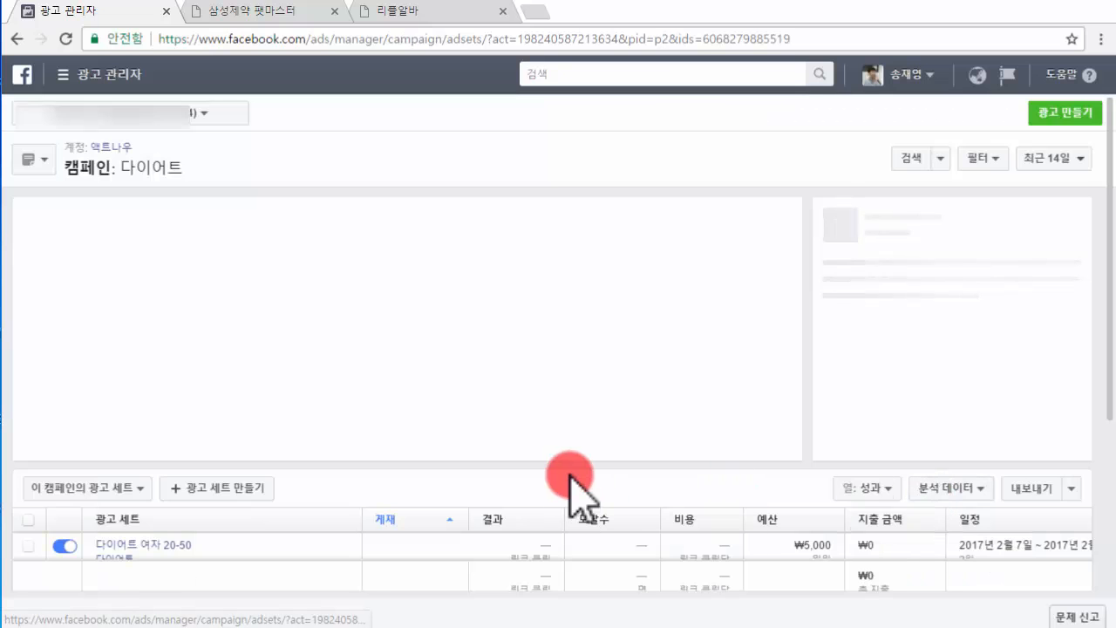